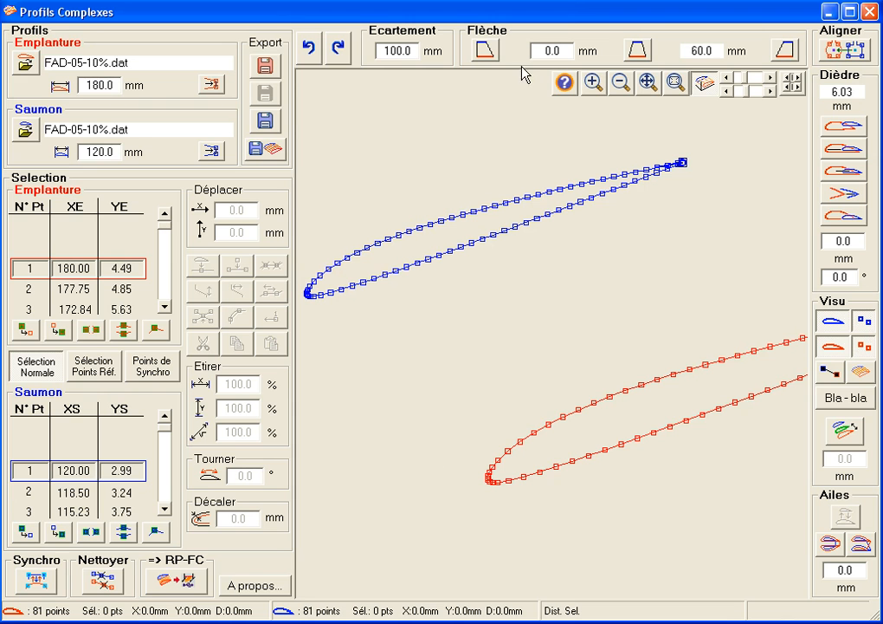
Centre the tip profile for an equal 30 mm sweep at both edges, and show the link line between corresponding points
{"action": "left_click", "coordinate": [640, 52]}
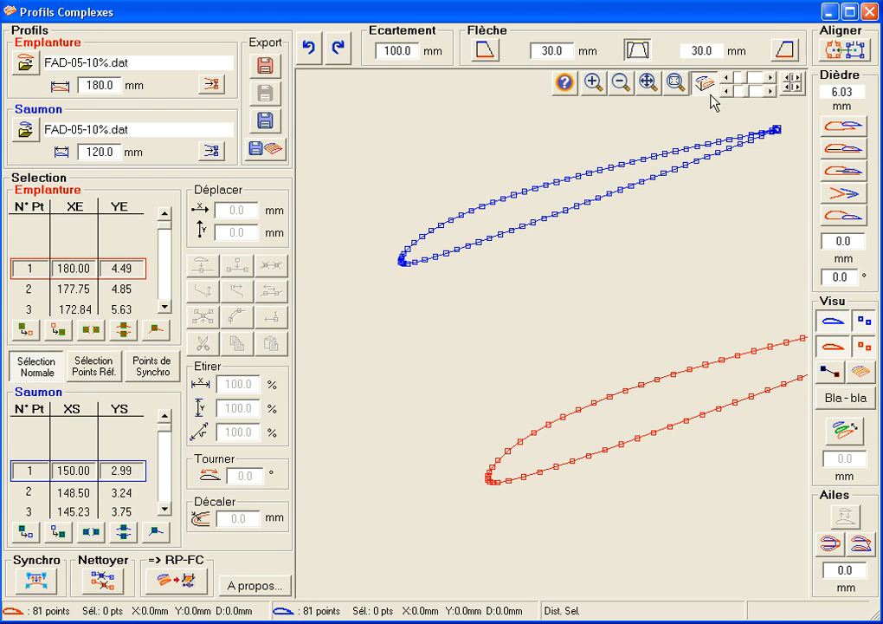
{"action": "left_click", "coordinate": [676, 83]}
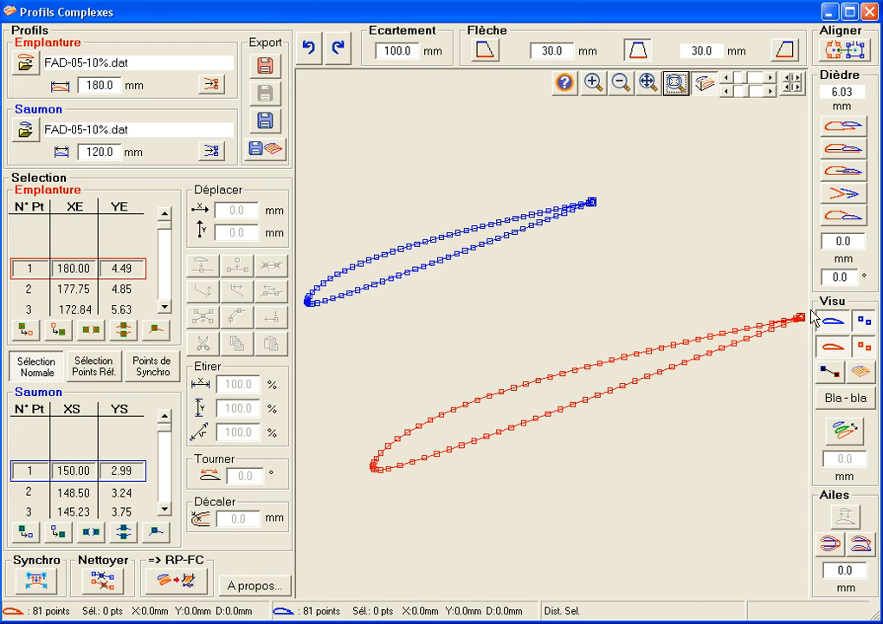
{"action": "left_click", "coordinate": [828, 371]}
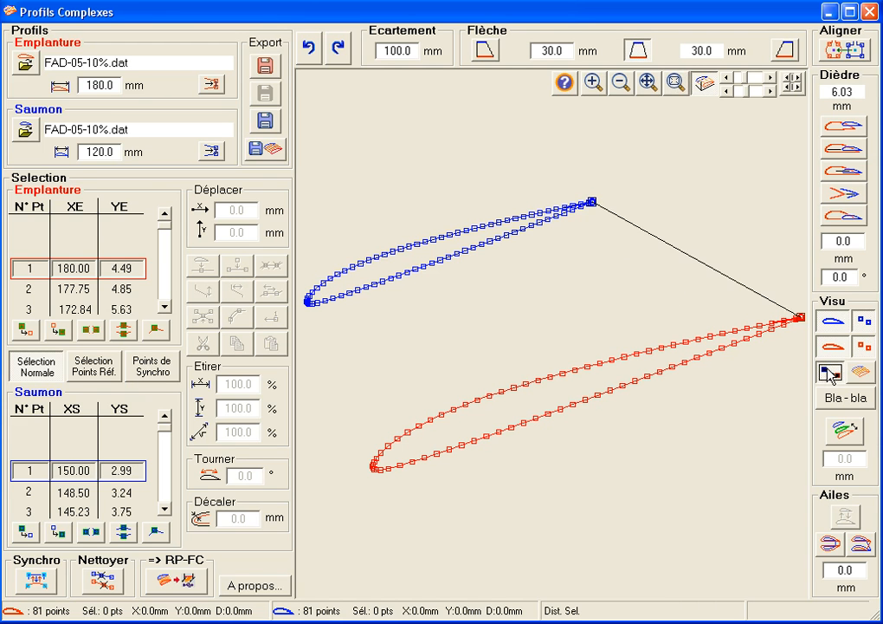
Step through the root profile's points up to point 25, following its link to the tip profile
{"action": "left_click", "coordinate": [164, 303]}
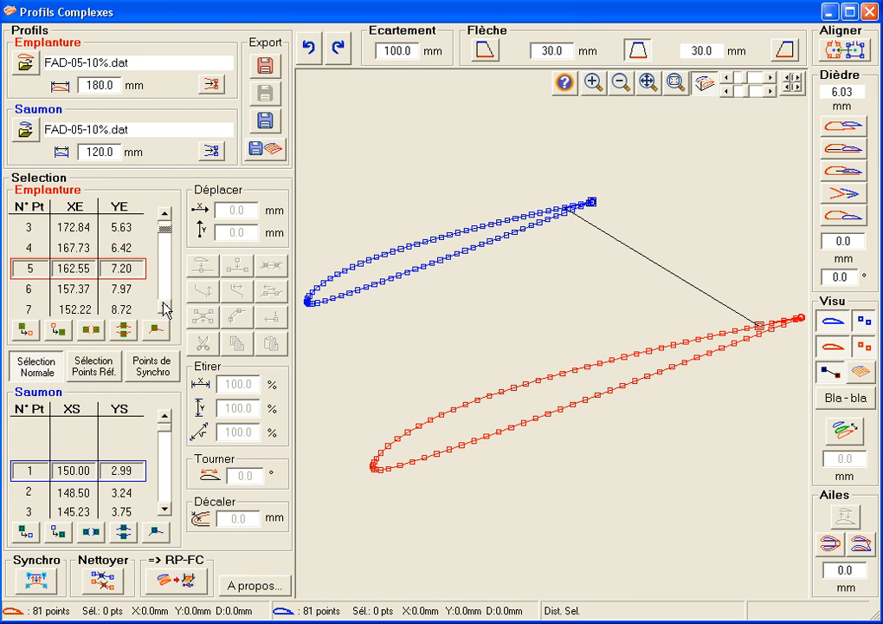
{"action": "left_click", "coordinate": [164, 303]}
{"action": "left_click", "coordinate": [164, 303]}
{"action": "left_click", "coordinate": [163, 303]}
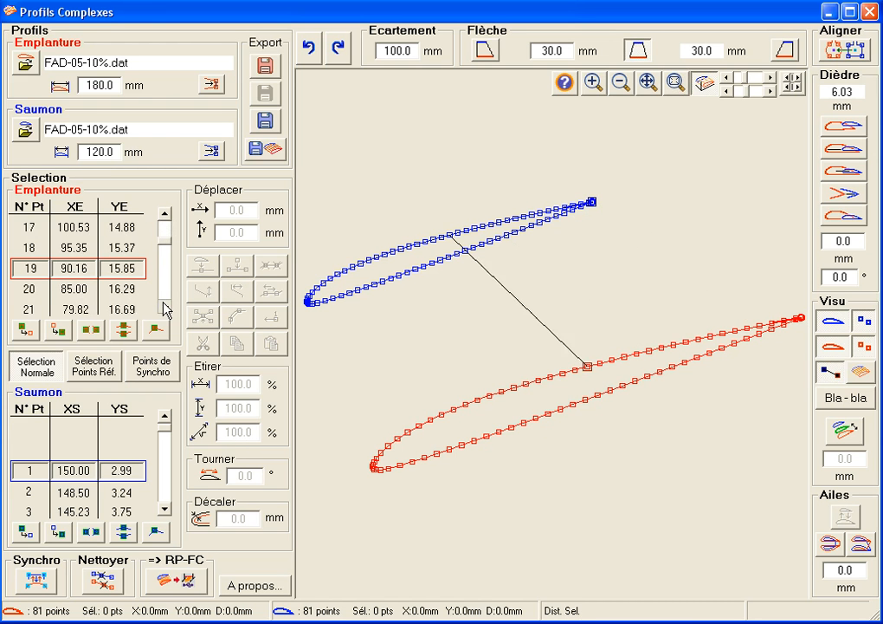
{"action": "left_click", "coordinate": [164, 304]}
{"action": "left_click", "coordinate": [164, 303]}
{"action": "left_click", "coordinate": [164, 304]}
{"action": "left_click", "coordinate": [163, 305]}
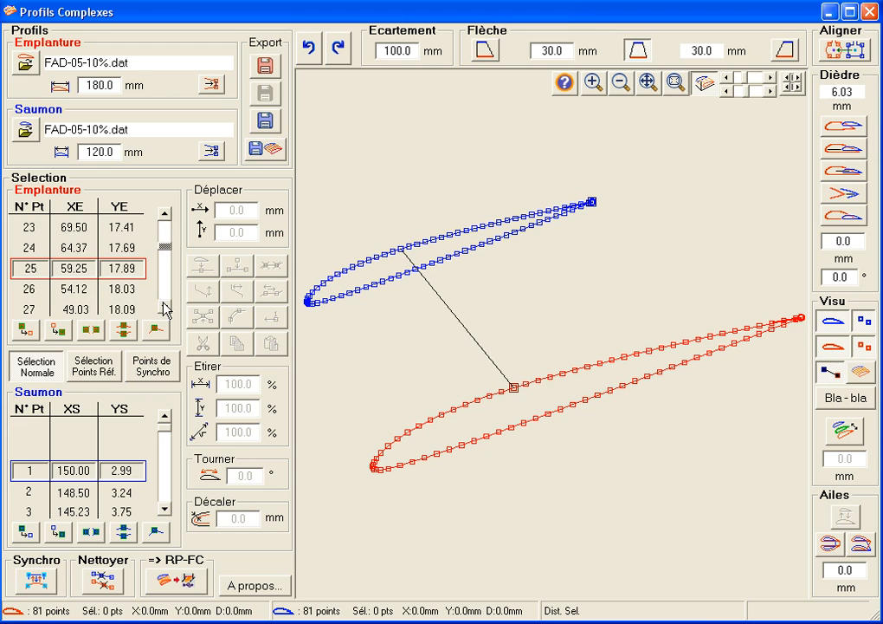
In the flat side view, compare root points 21 to 26 around the thickest area and return to point 25
{"action": "left_click", "coordinate": [703, 86]}
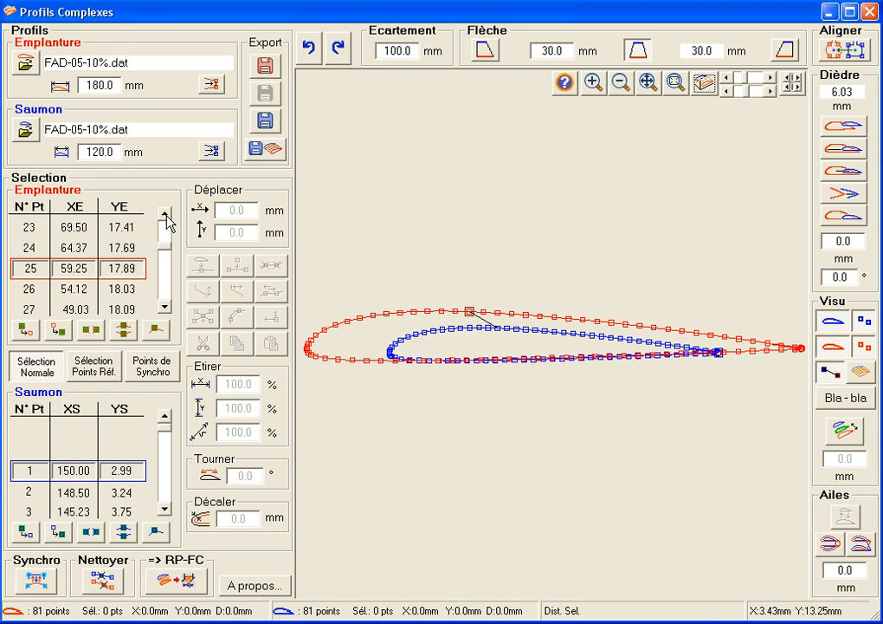
{"action": "left_click", "coordinate": [166, 216]}
{"action": "left_click", "coordinate": [166, 216]}
{"action": "left_click", "coordinate": [166, 215]}
{"action": "left_click", "coordinate": [165, 216]}
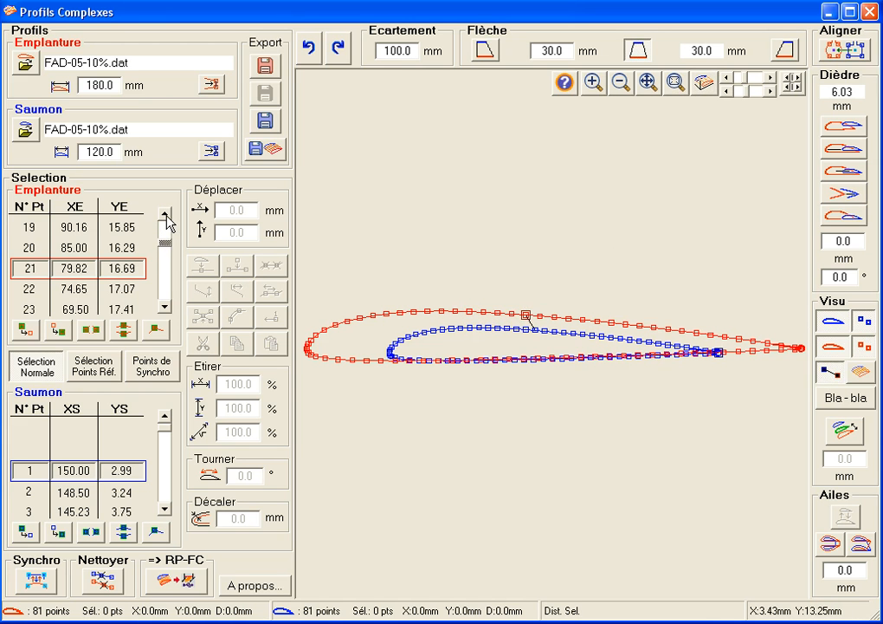
{"action": "left_click", "coordinate": [166, 308]}
{"action": "left_click", "coordinate": [165, 308]}
{"action": "left_click", "coordinate": [166, 308]}
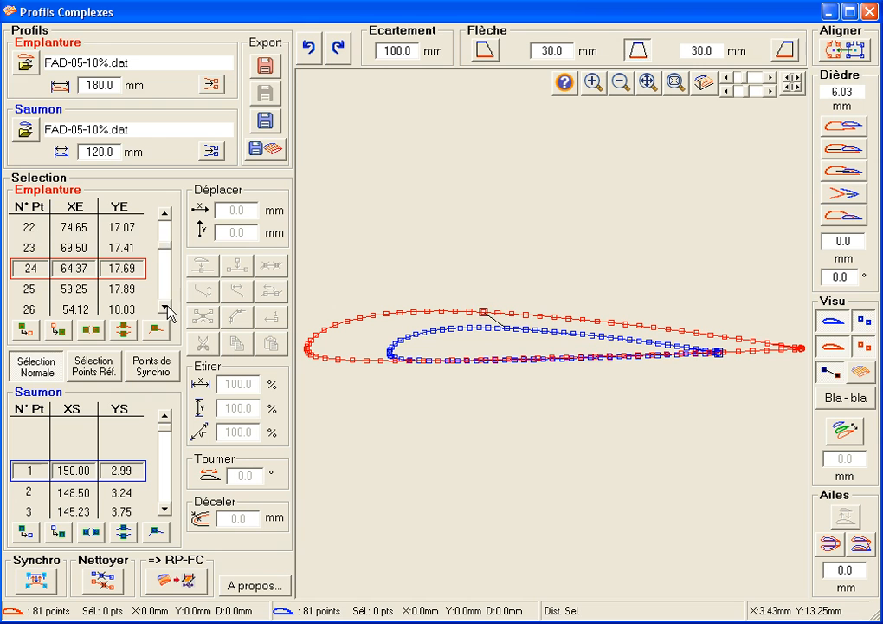
{"action": "left_click", "coordinate": [166, 308]}
{"action": "left_click", "coordinate": [165, 309]}
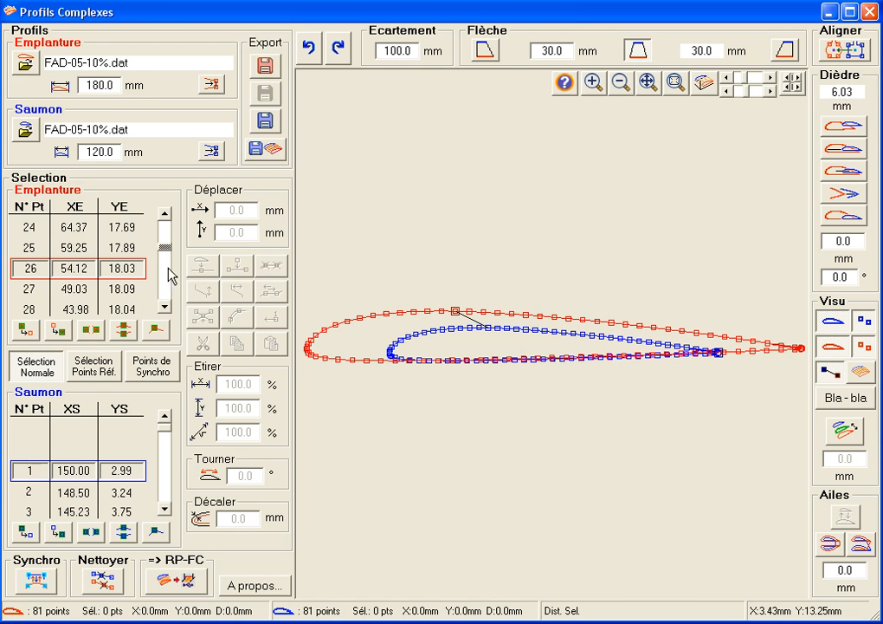
{"action": "left_click", "coordinate": [165, 215]}
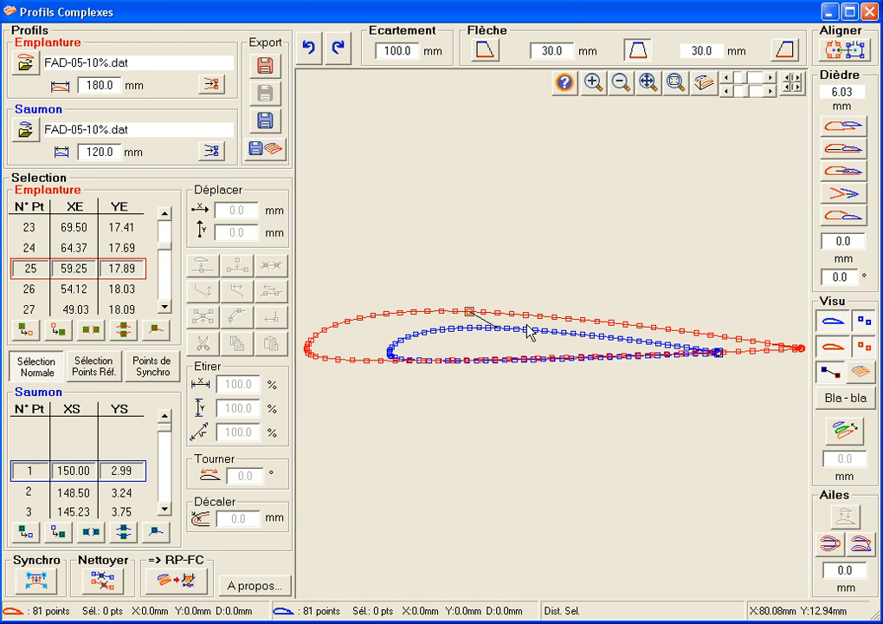
Select point 25 on the upper surface of both the tip and root profiles
{"action": "left_click_drag", "start_coordinate": [439, 269], "coordinate": [525, 349]}
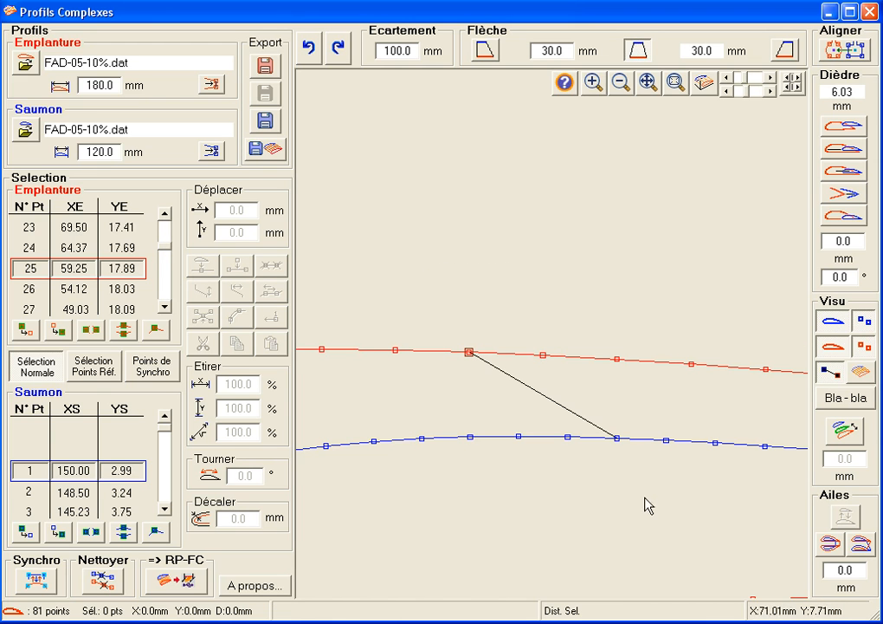
{"action": "left_click", "coordinate": [617, 439]}
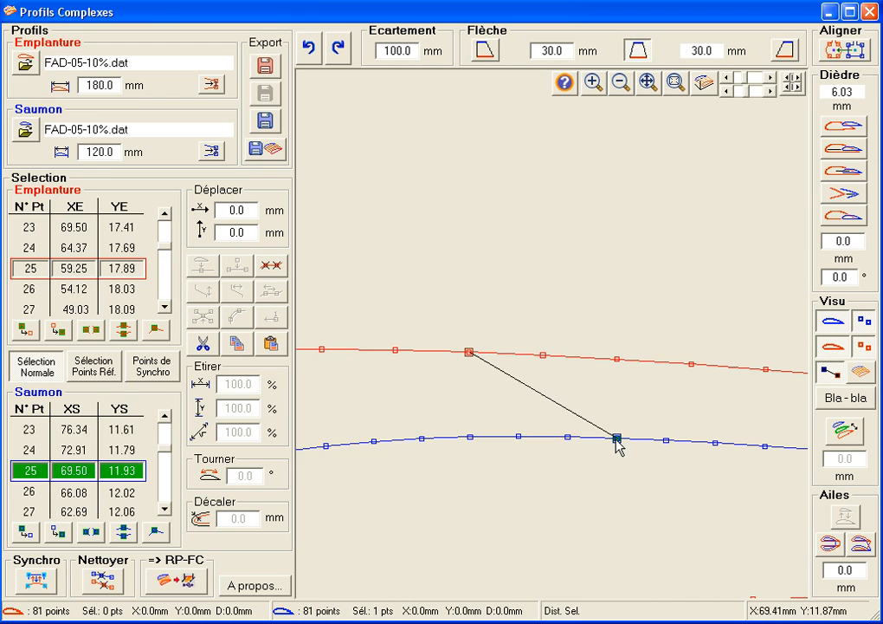
{"action": "left_click", "coordinate": [469, 354]}
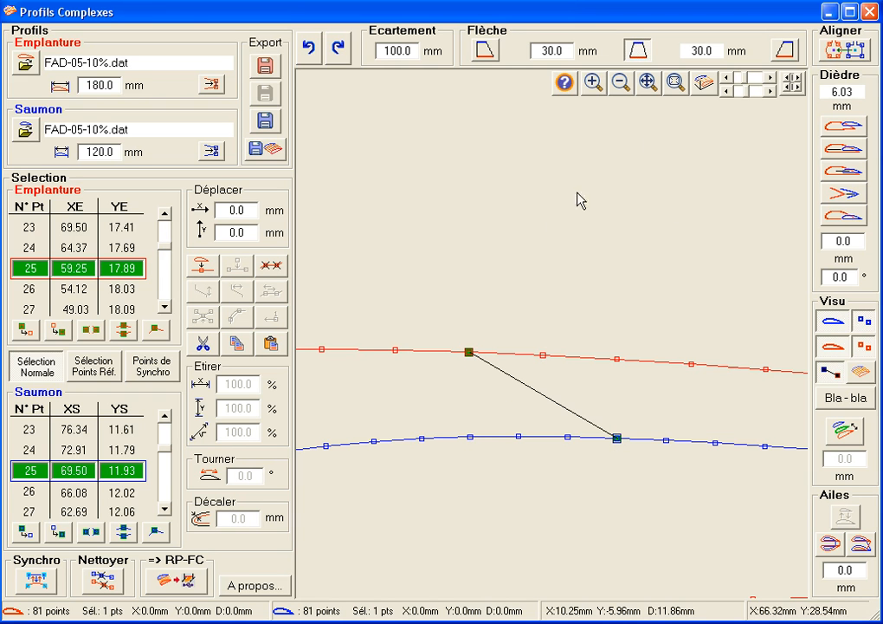
Set the dihedral so that the upper surfaces of the tip and root profiles are level with each other
{"action": "left_click", "coordinate": [703, 84]}
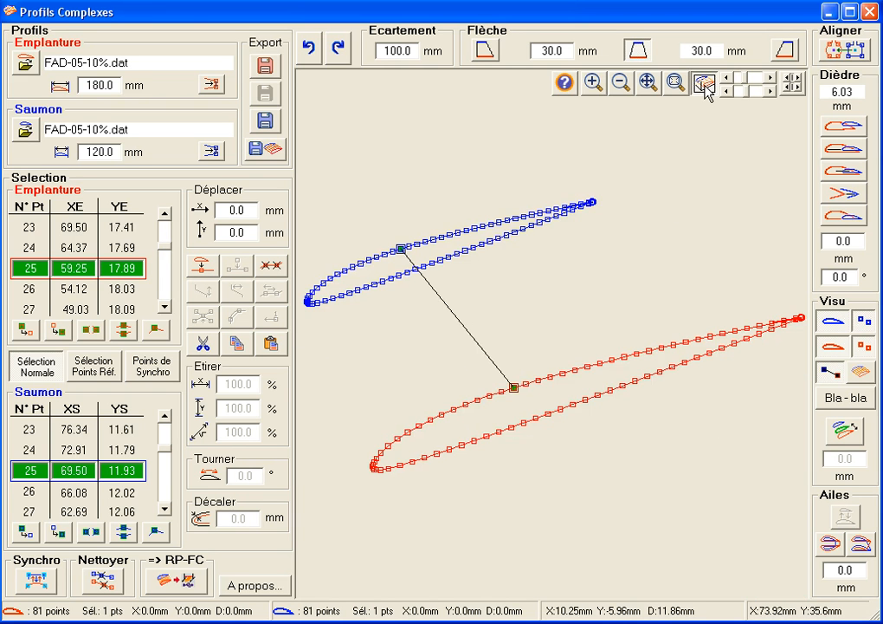
{"action": "left_click", "coordinate": [705, 86]}
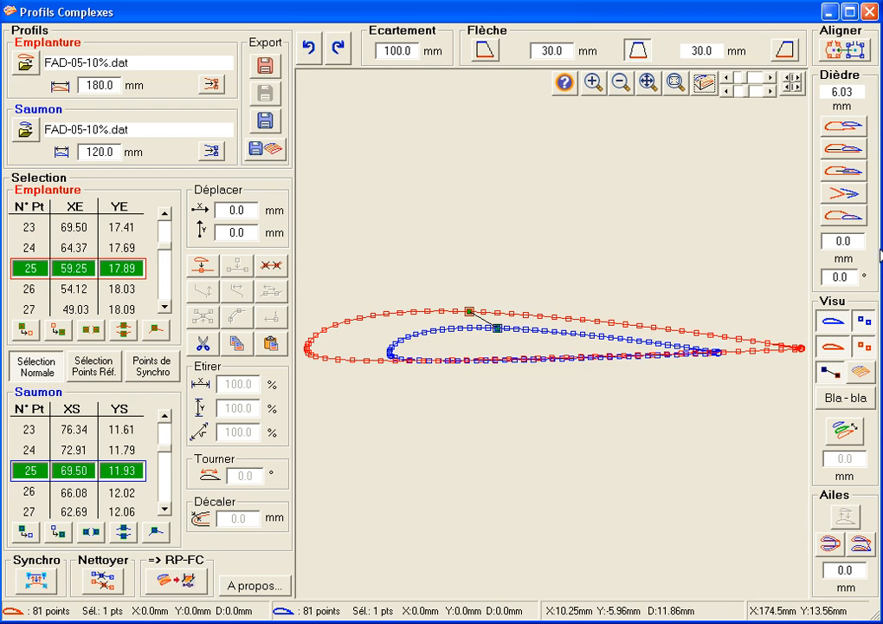
{"action": "left_click", "coordinate": [855, 130]}
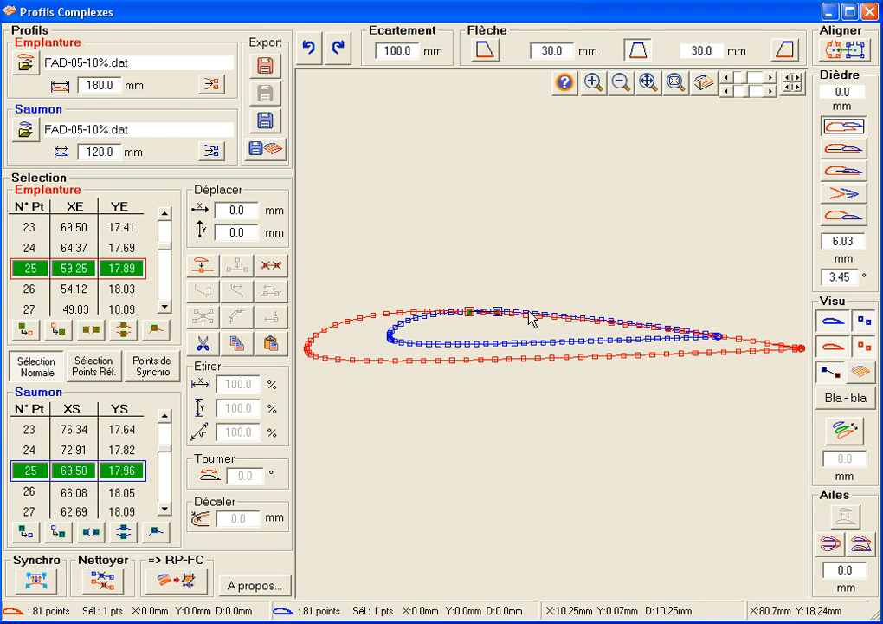
Start profile insertion at the selected point and load Longeron circulaire 6mm.DXF as the profile to insert
{"action": "left_click", "coordinate": [202, 268]}
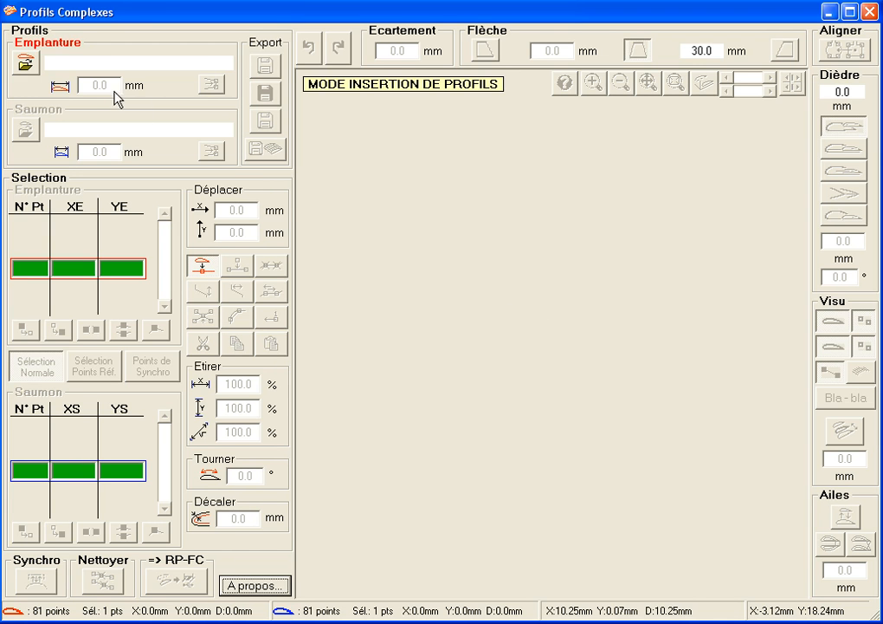
{"action": "left_click", "coordinate": [28, 67]}
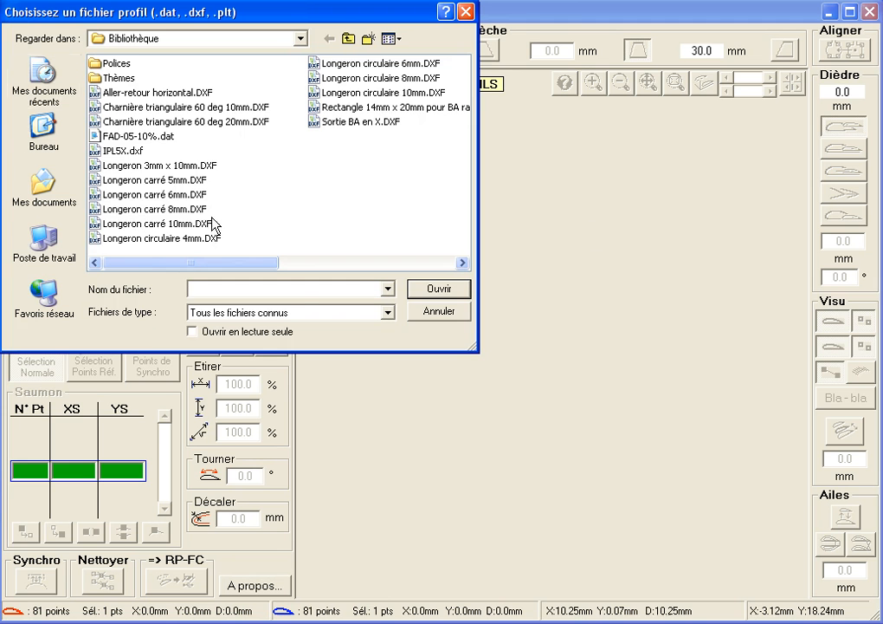
{"action": "left_click", "coordinate": [368, 64]}
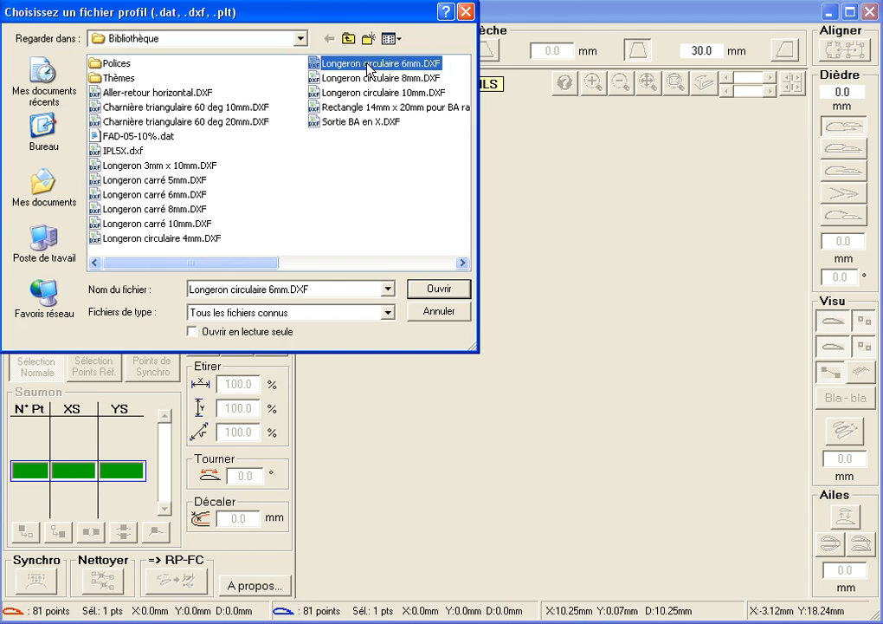
{"action": "left_click", "coordinate": [439, 289]}
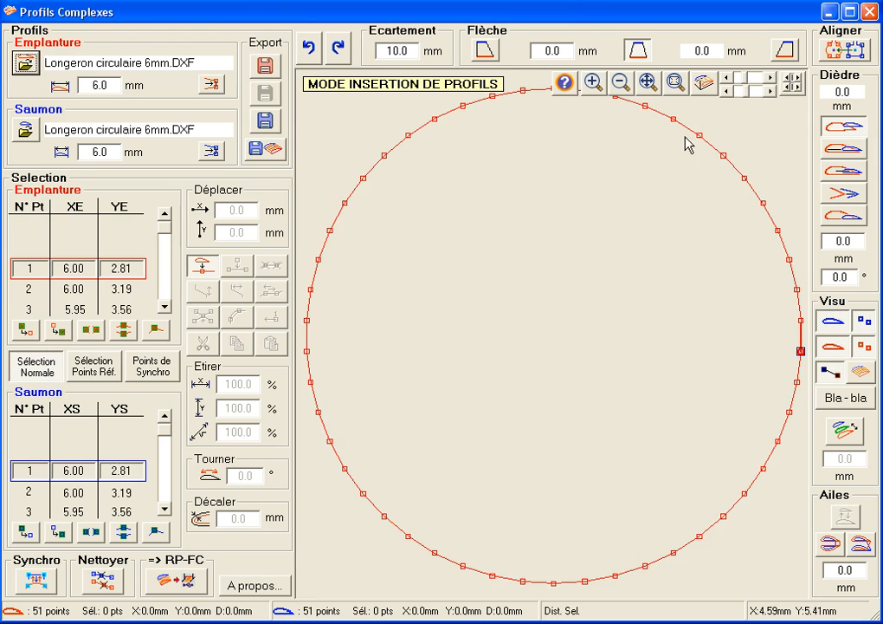
Select all points of the circular spar on both profiles, with its topmost point, number 14, as the current point
{"action": "left_click", "coordinate": [703, 84]}
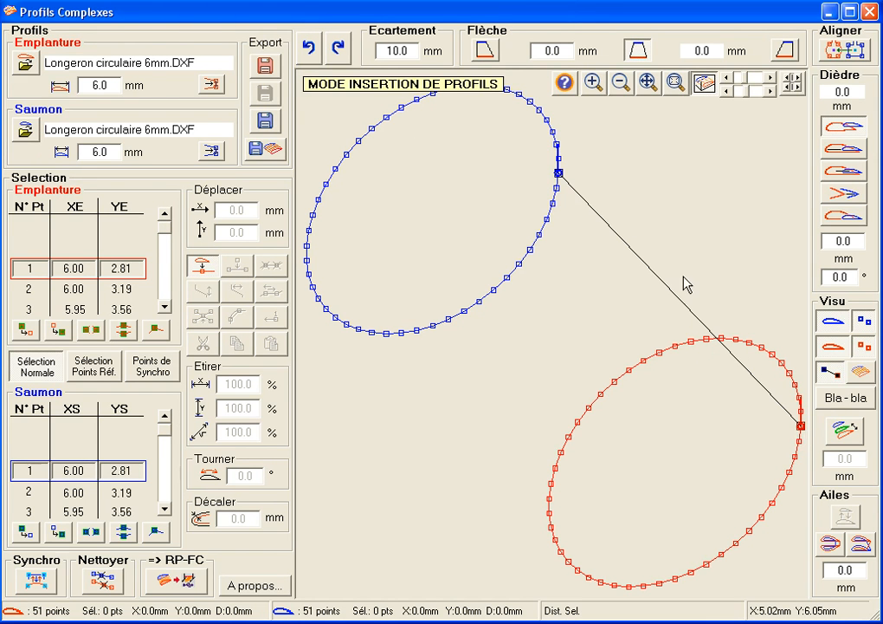
{"action": "left_click", "coordinate": [705, 84]}
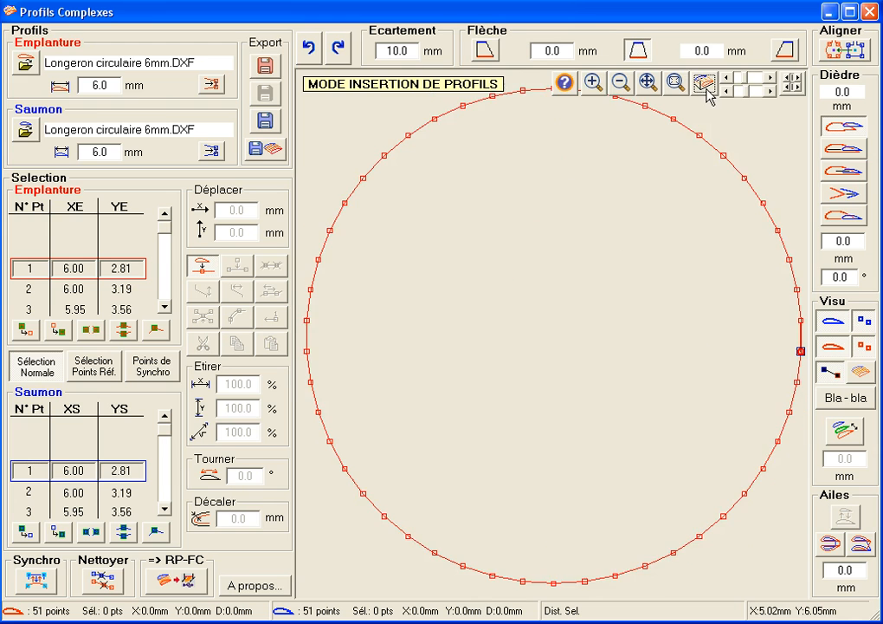
{"action": "left_click", "coordinate": [621, 82]}
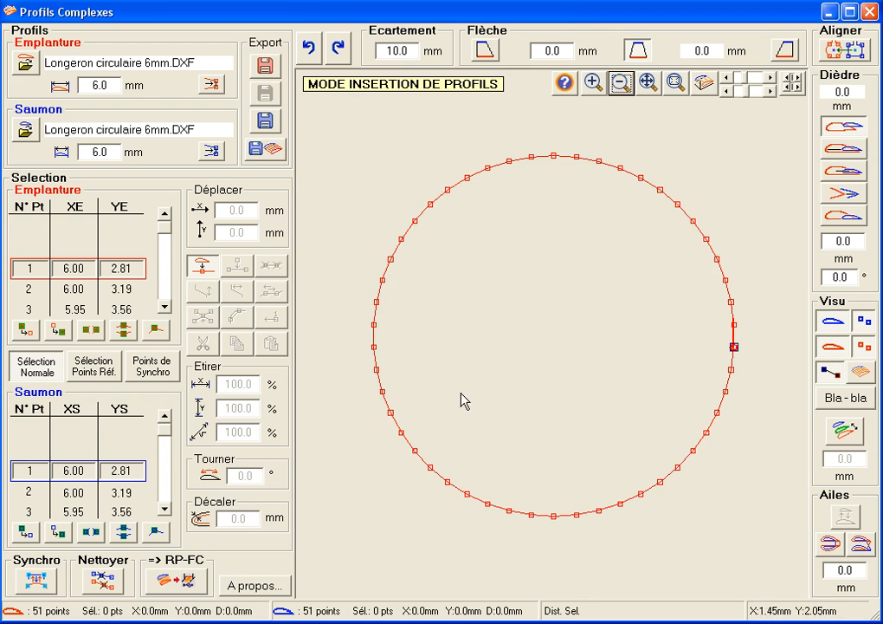
{"action": "left_click_drag", "start_coordinate": [347, 128], "coordinate": [759, 539]}
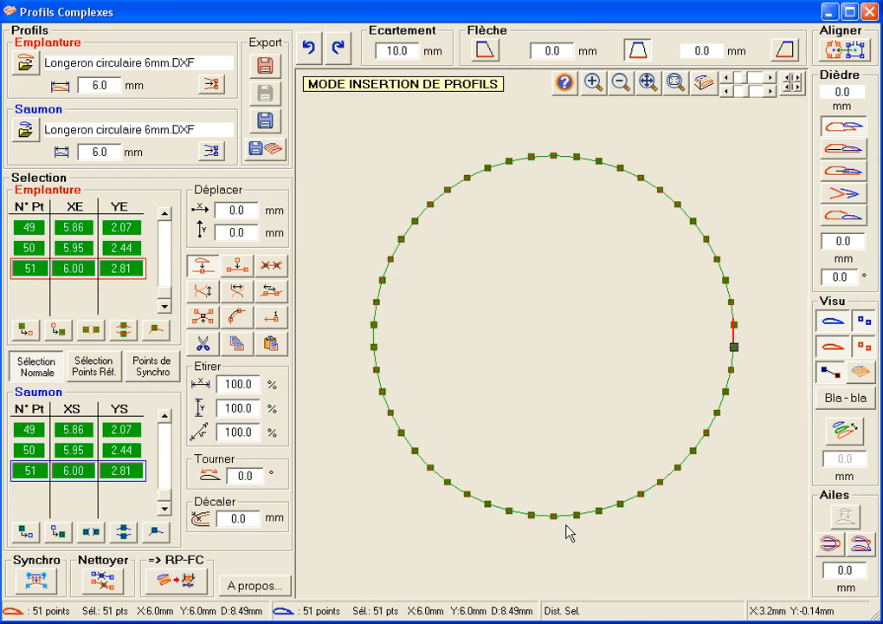
{"action": "left_click", "coordinate": [564, 171]}
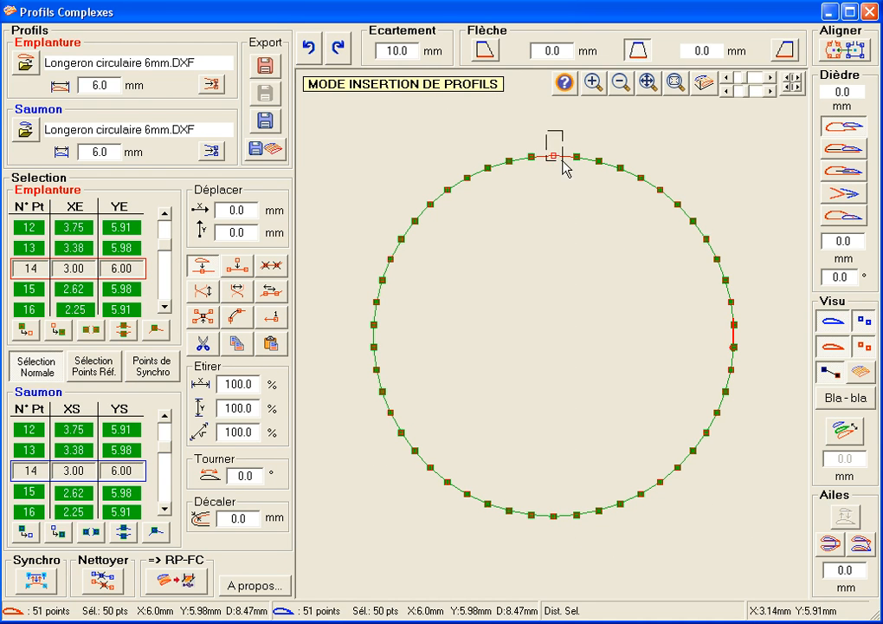
{"action": "left_click", "coordinate": [564, 172]}
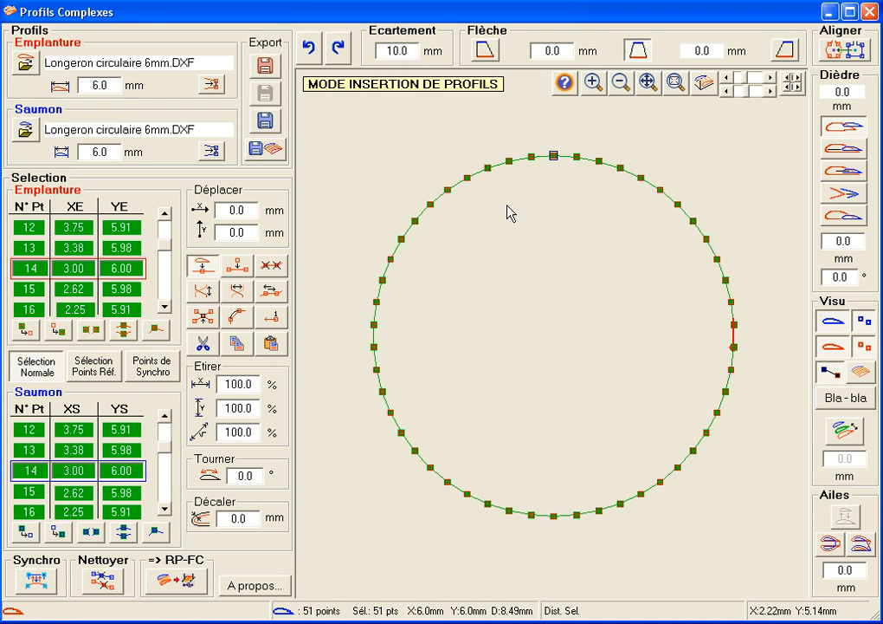
Make the topmost point of the spar circles point number 1, and insert the circles into the wing profiles
{"action": "left_click", "coordinate": [705, 82]}
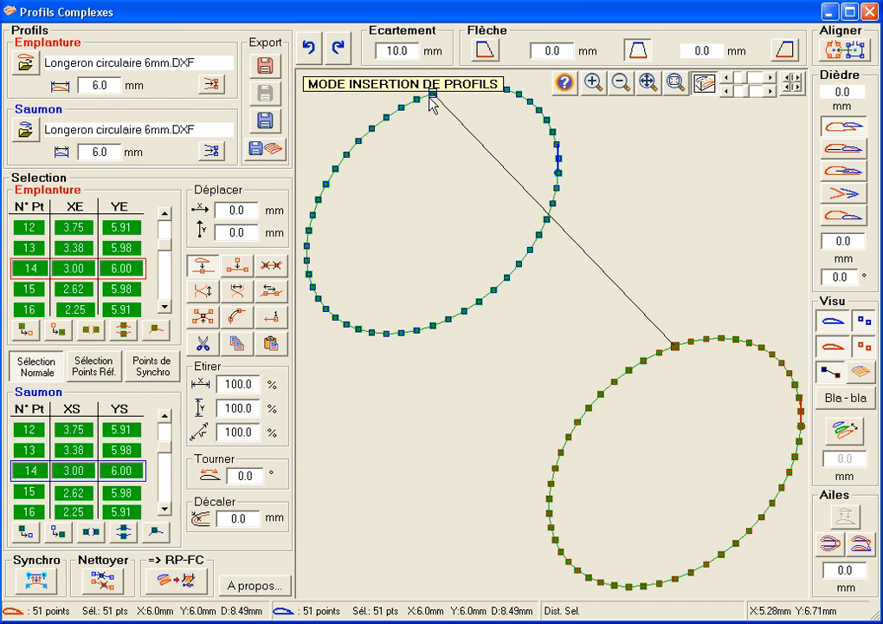
{"action": "left_click", "coordinate": [274, 320]}
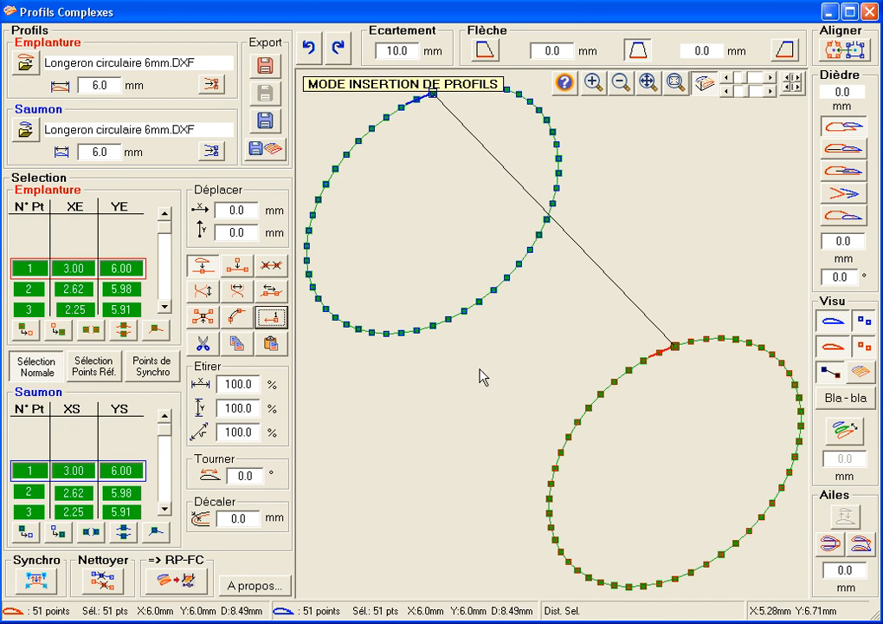
{"action": "left_click", "coordinate": [203, 269]}
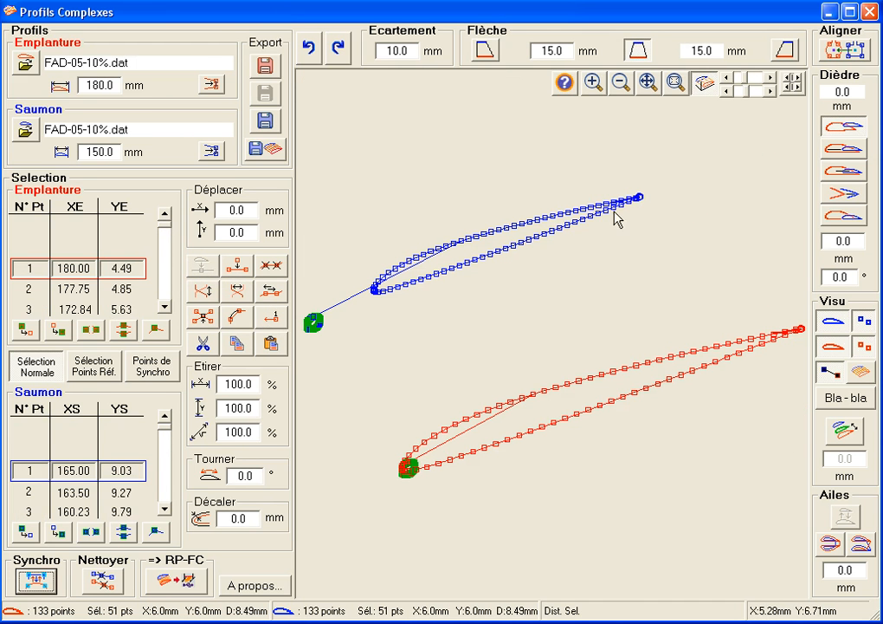
In the flat side view, move the selected spar circles from the leading edge to inside the profiles beneath the insertion points
{"action": "left_click", "coordinate": [706, 85]}
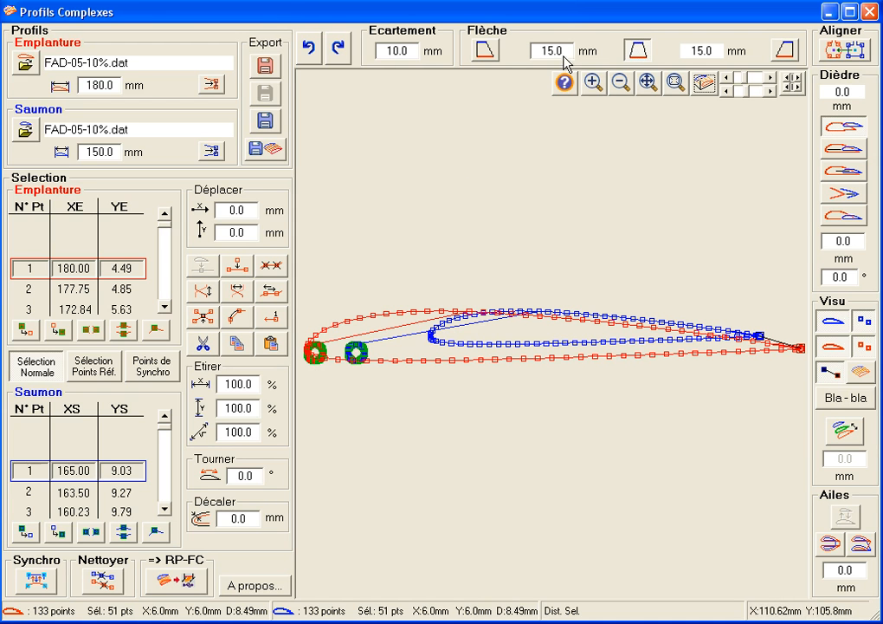
{"action": "left_click", "coordinate": [638, 53]}
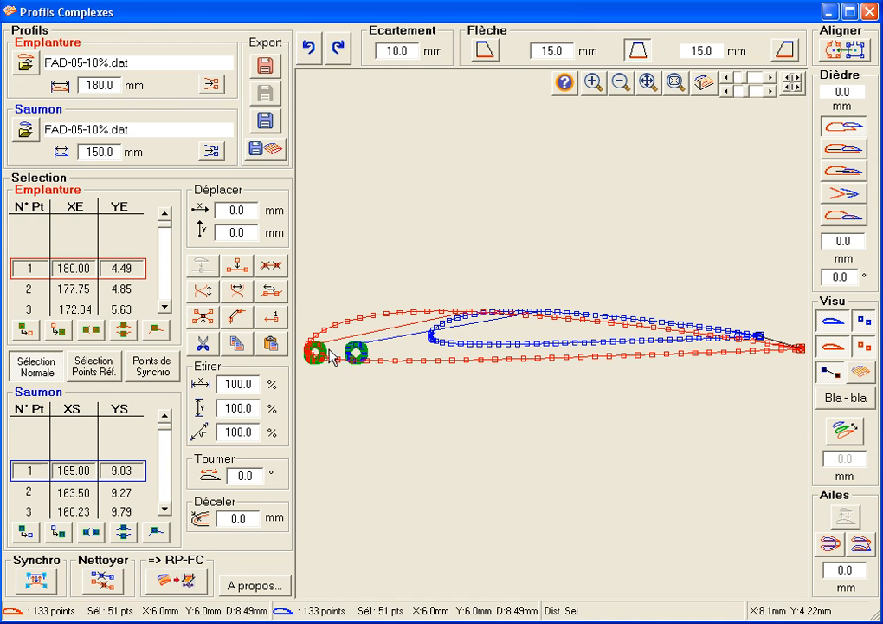
{"action": "left_click_drag", "start_coordinate": [329, 349], "coordinate": [341, 349]}
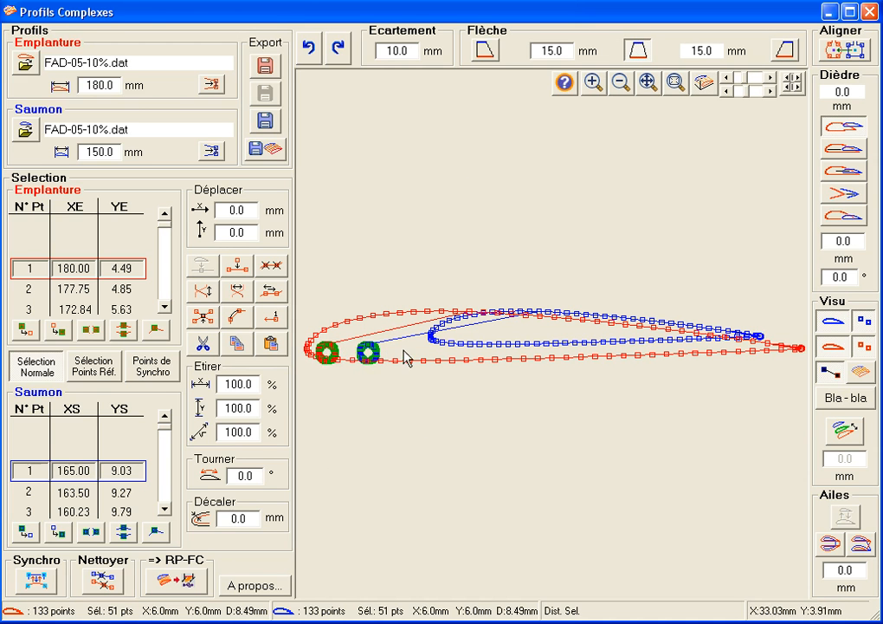
{"action": "left_click", "coordinate": [459, 348]}
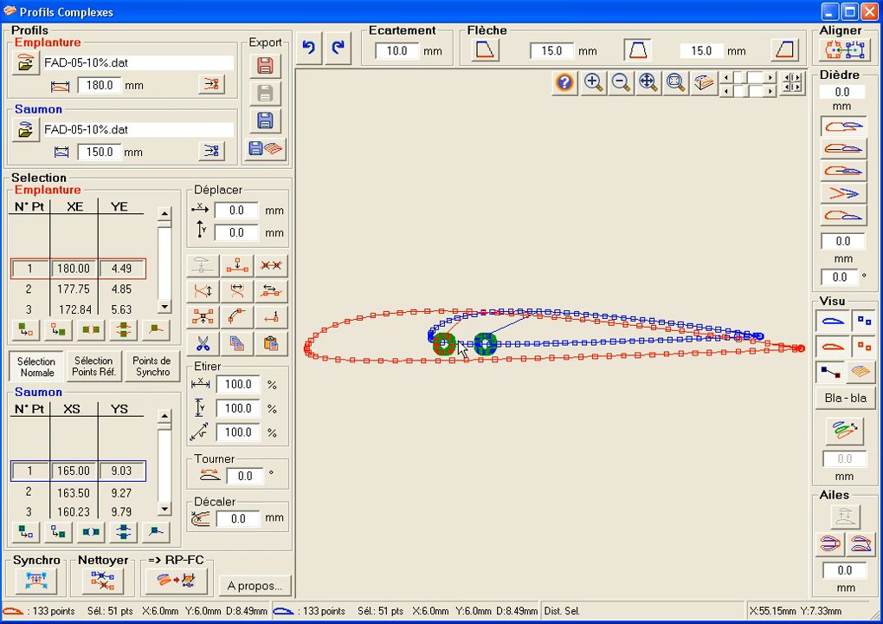
{"action": "left_click", "coordinate": [495, 331]}
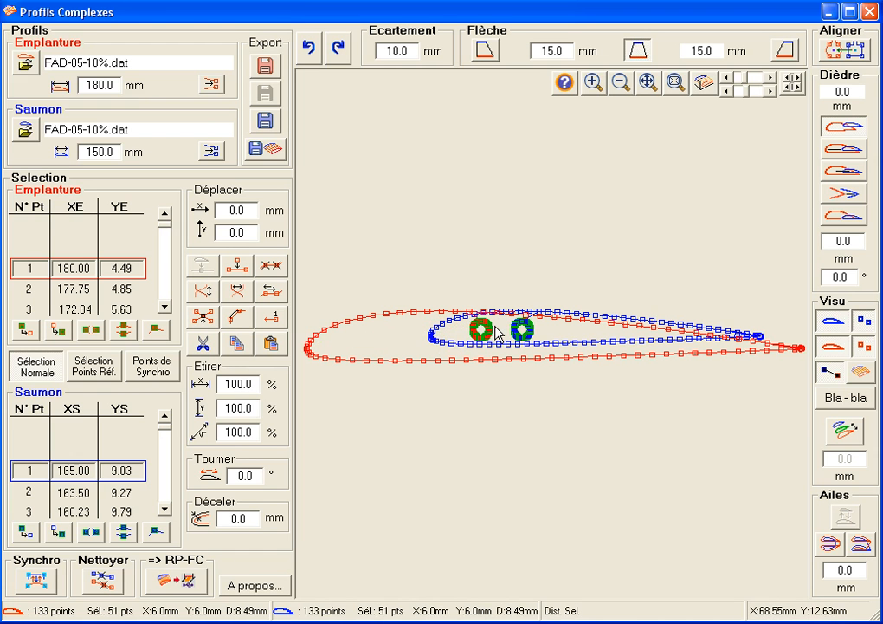
Align the tip profile's spar circle with the root profile's spar circle and inspect the overlap up close
{"action": "left_click", "coordinate": [497, 329]}
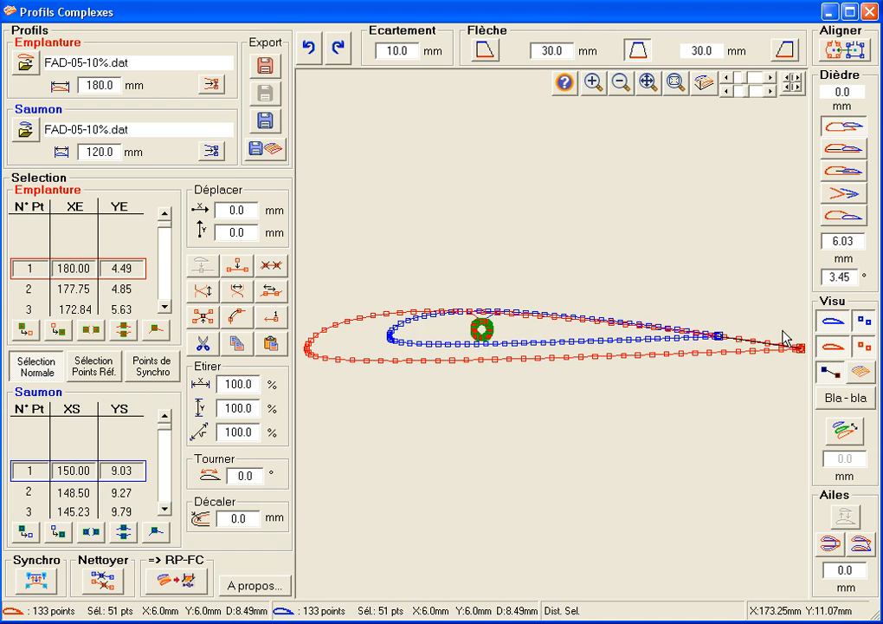
{"action": "left_click_drag", "start_coordinate": [442, 293], "coordinate": [524, 365]}
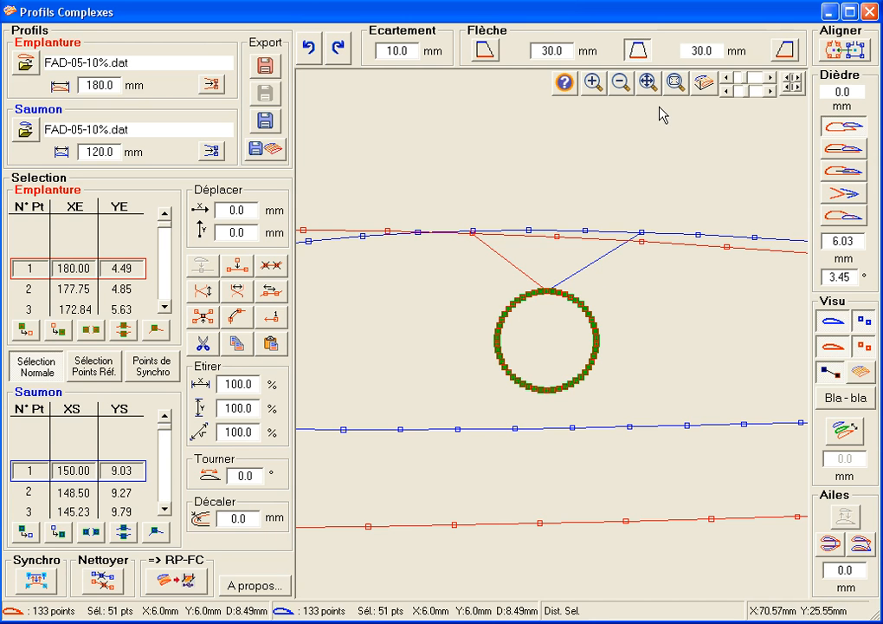
In the perspective view, deselect all points on both profiles and make tip point 23, just before the spar, the current point
{"action": "left_click", "coordinate": [704, 83]}
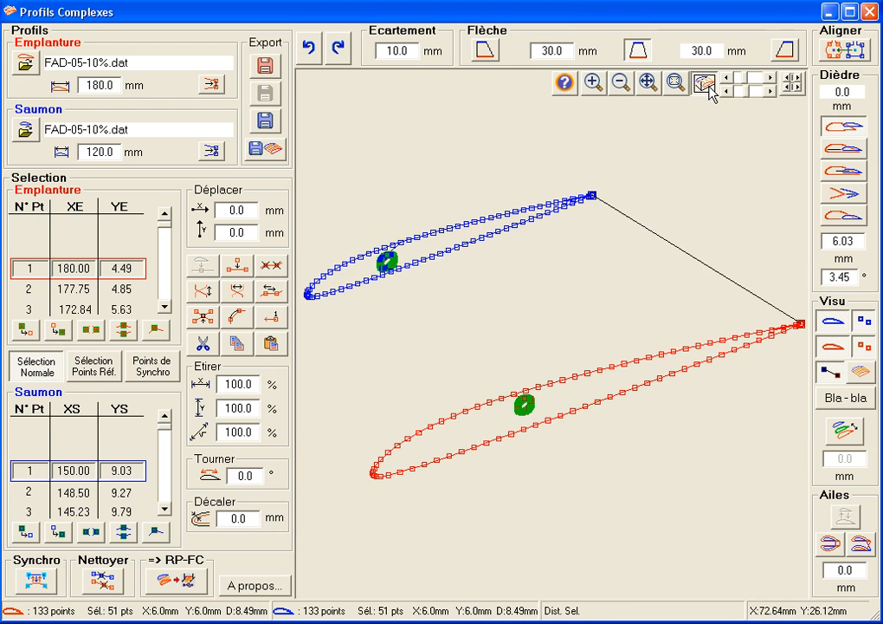
{"action": "left_click", "coordinate": [25, 330]}
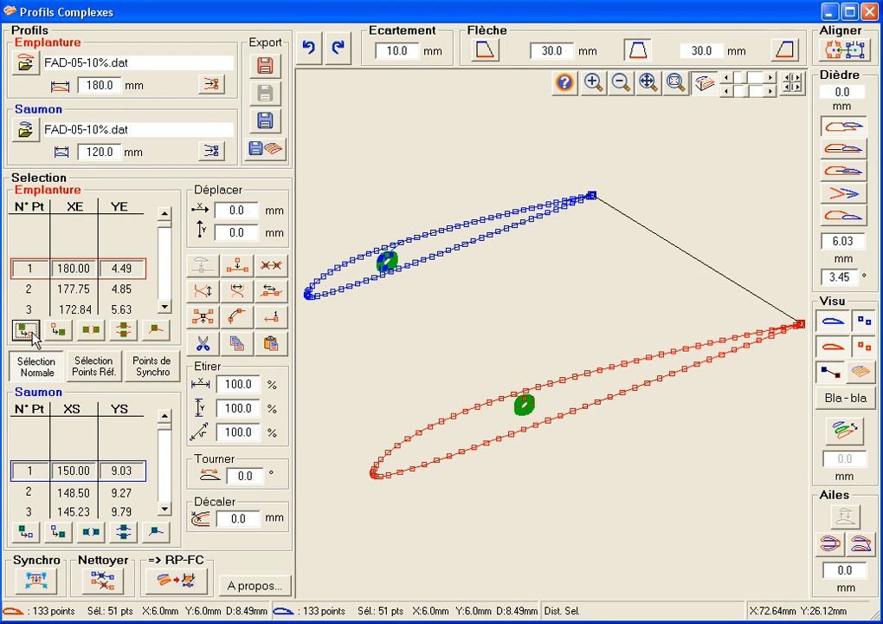
{"action": "left_click", "coordinate": [25, 530]}
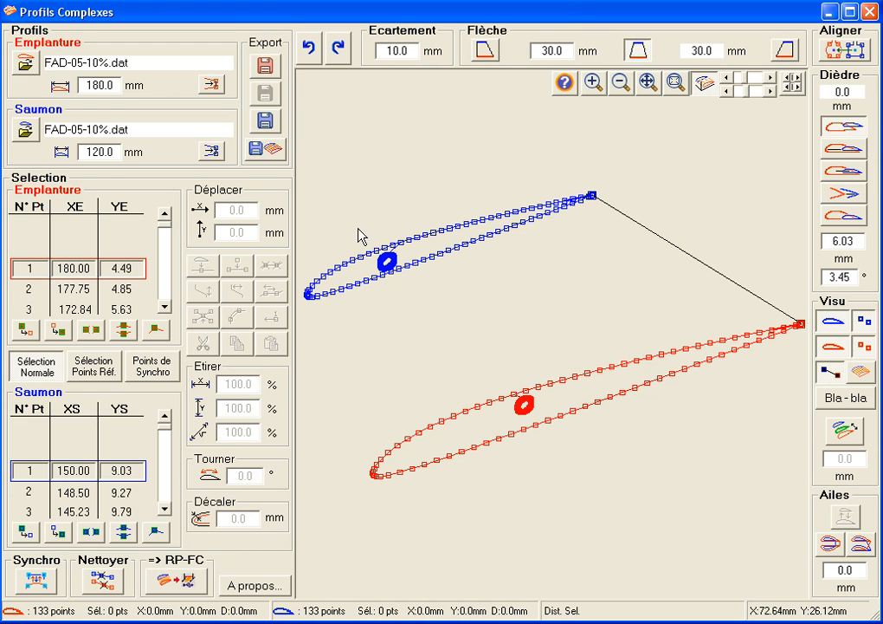
{"action": "left_click_drag", "start_coordinate": [359, 229], "coordinate": [555, 428]}
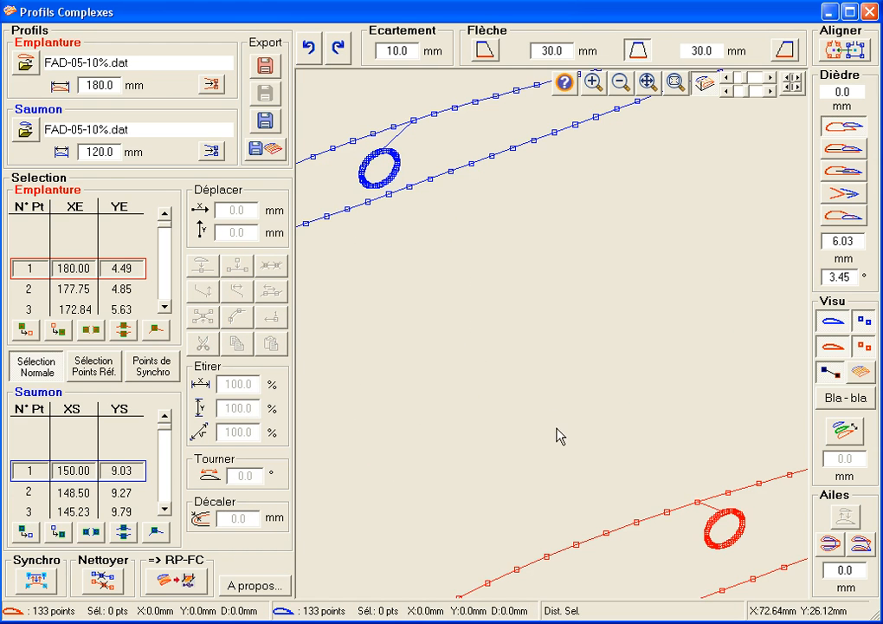
{"action": "left_click", "coordinate": [455, 110]}
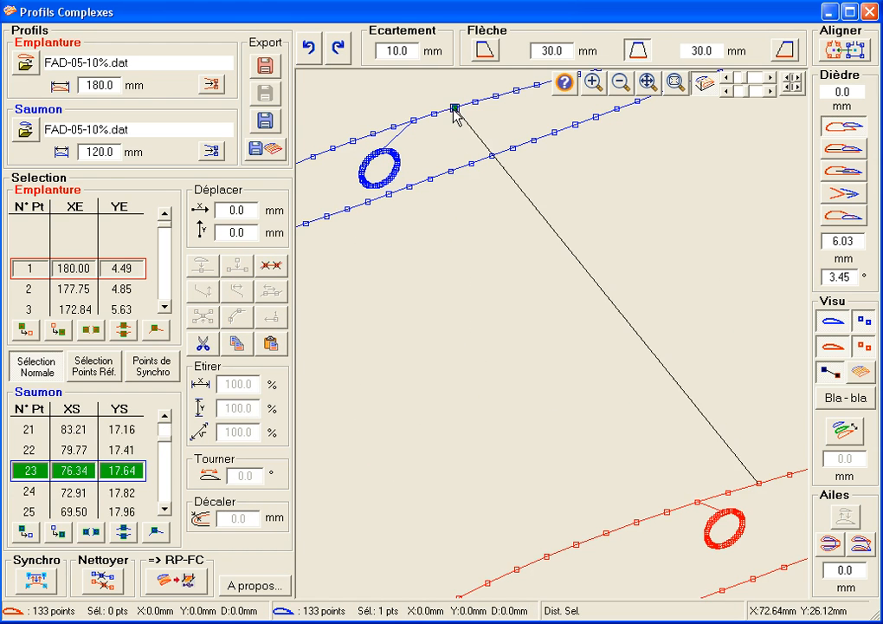
{"action": "left_click", "coordinate": [455, 109]}
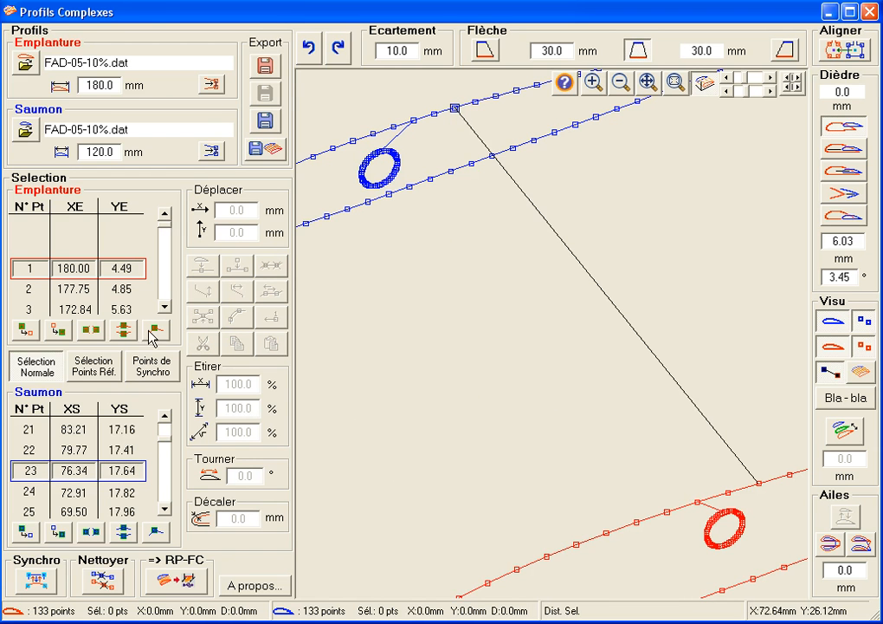
Step through the tip profile's points from 24 to 42 to examine the travel direction around the spar circle
{"action": "left_click", "coordinate": [165, 510]}
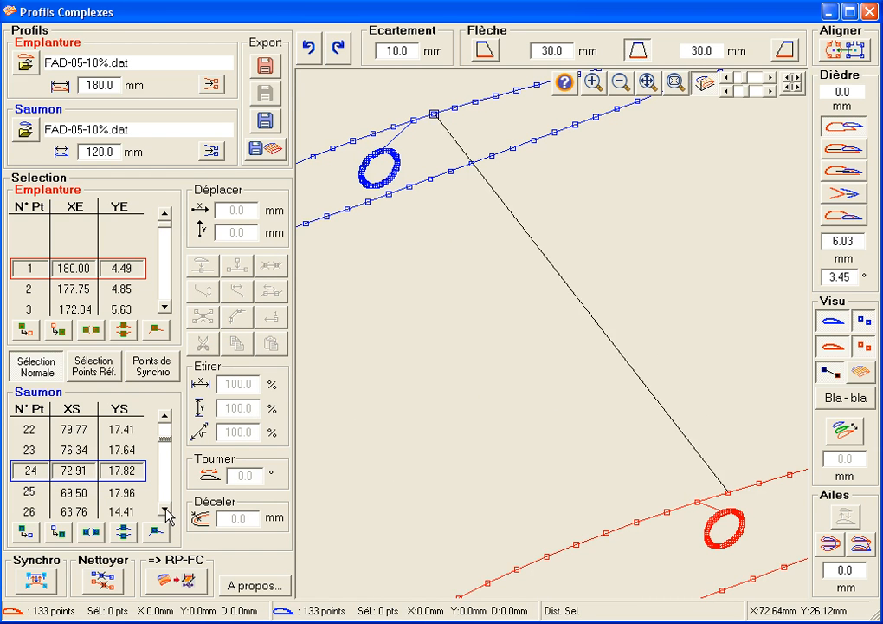
{"action": "left_click", "coordinate": [164, 510]}
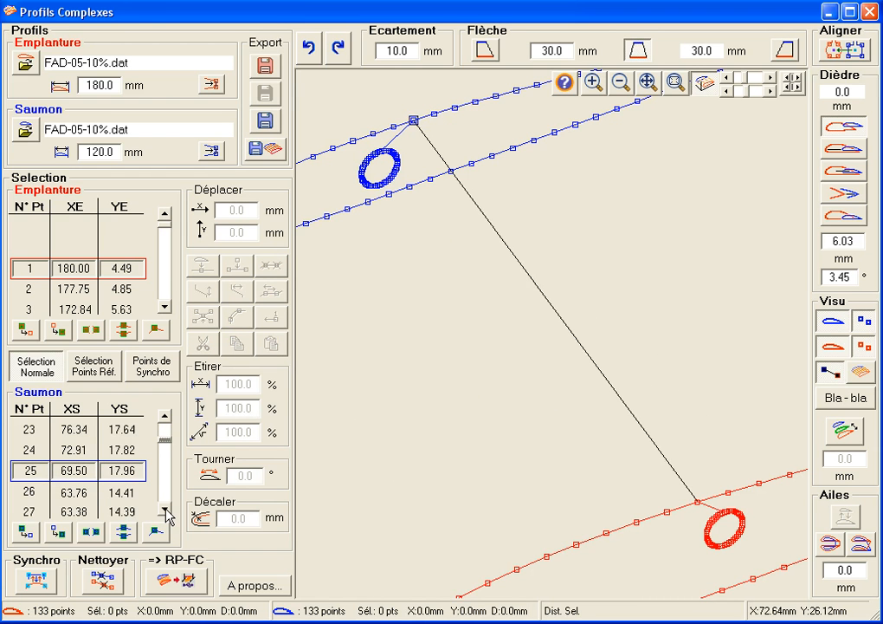
{"action": "left_click", "coordinate": [165, 510]}
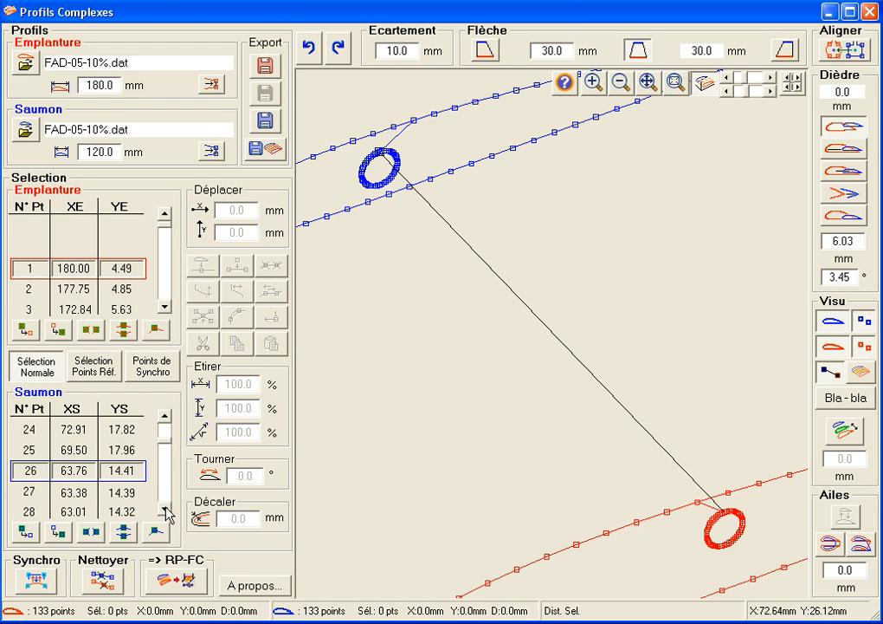
{"action": "left_click", "coordinate": [164, 510]}
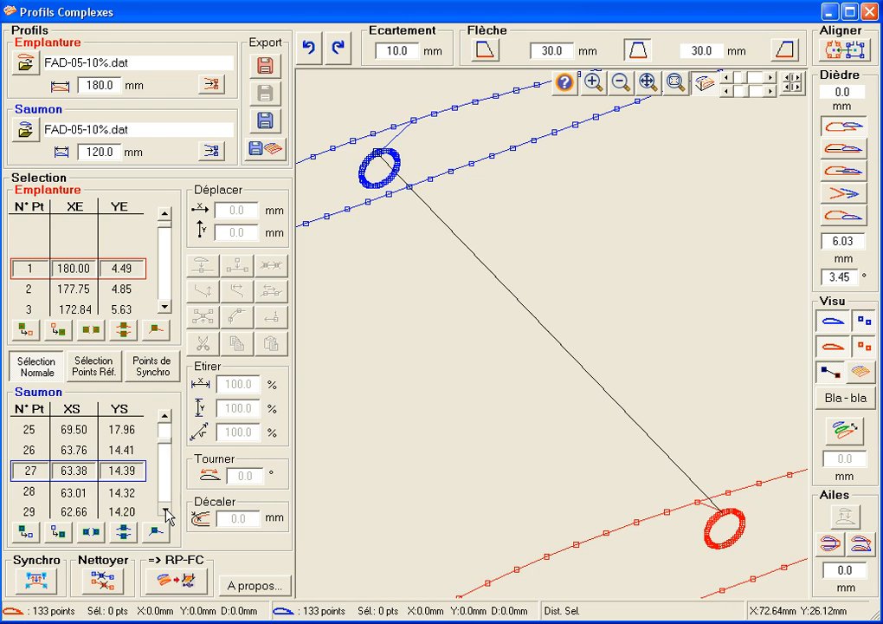
{"action": "left_click", "coordinate": [164, 510]}
{"action": "left_click", "coordinate": [165, 510]}
{"action": "left_click", "coordinate": [165, 510]}
{"action": "left_click", "coordinate": [164, 510]}
{"action": "left_click", "coordinate": [165, 510]}
{"action": "left_click", "coordinate": [164, 510]}
{"action": "left_click", "coordinate": [165, 510]}
{"action": "left_click", "coordinate": [165, 511]}
{"action": "left_click", "coordinate": [164, 510]}
{"action": "left_click", "coordinate": [165, 510]}
{"action": "left_click", "coordinate": [165, 510]}
{"action": "left_click", "coordinate": [165, 510]}
{"action": "left_click", "coordinate": [164, 510]}
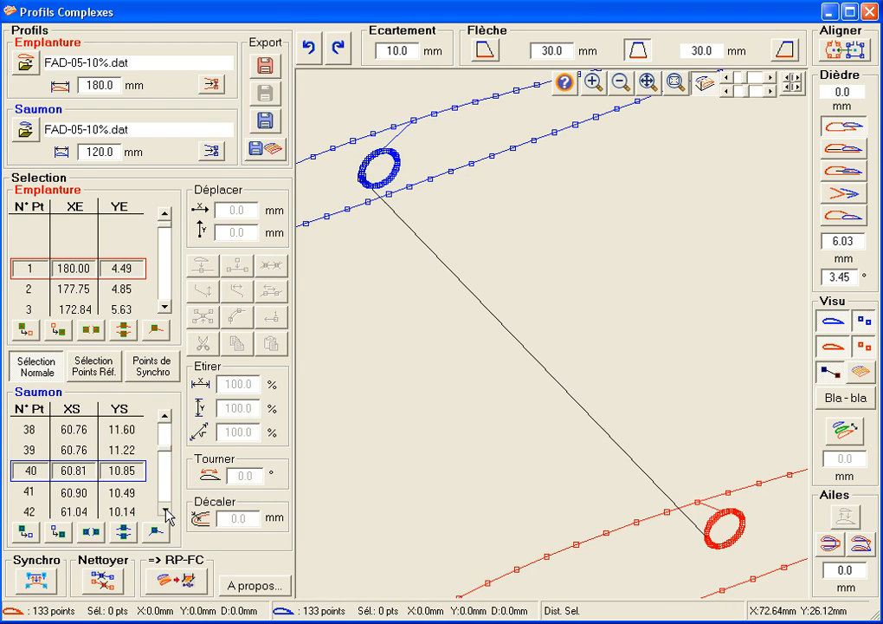
{"action": "left_click", "coordinate": [164, 510]}
{"action": "left_click", "coordinate": [165, 510]}
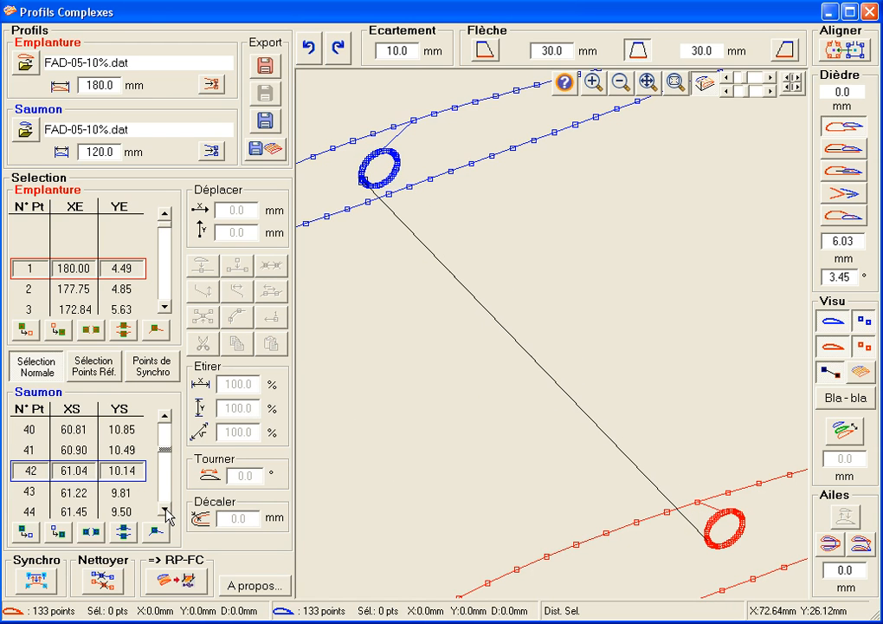
In the flat view, select all spar circle points on both profiles, reverse their order, and clear both selections
{"action": "left_click", "coordinate": [703, 83]}
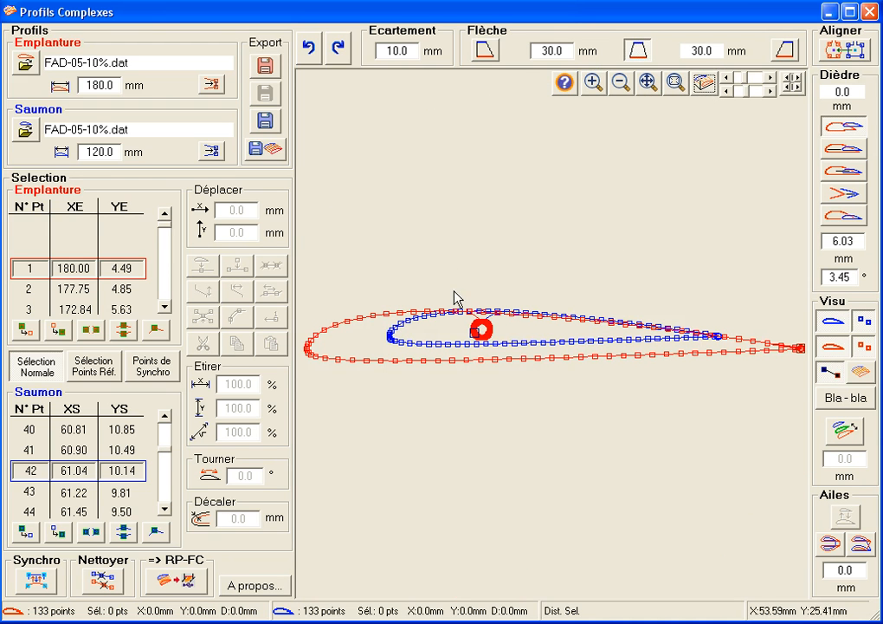
{"action": "left_click_drag", "start_coordinate": [498, 346], "coordinate": [515, 377]}
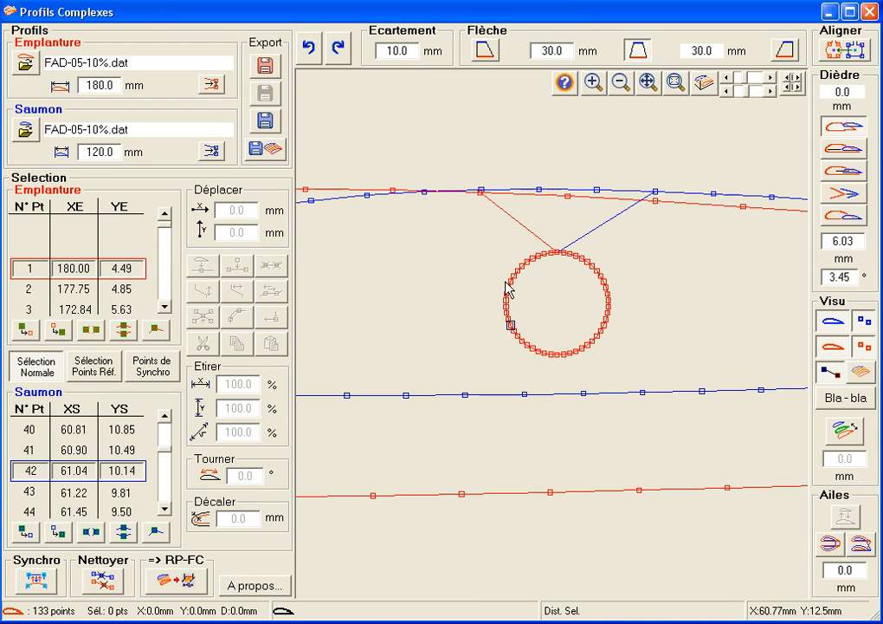
{"action": "left_click_drag", "start_coordinate": [484, 236], "coordinate": [631, 374]}
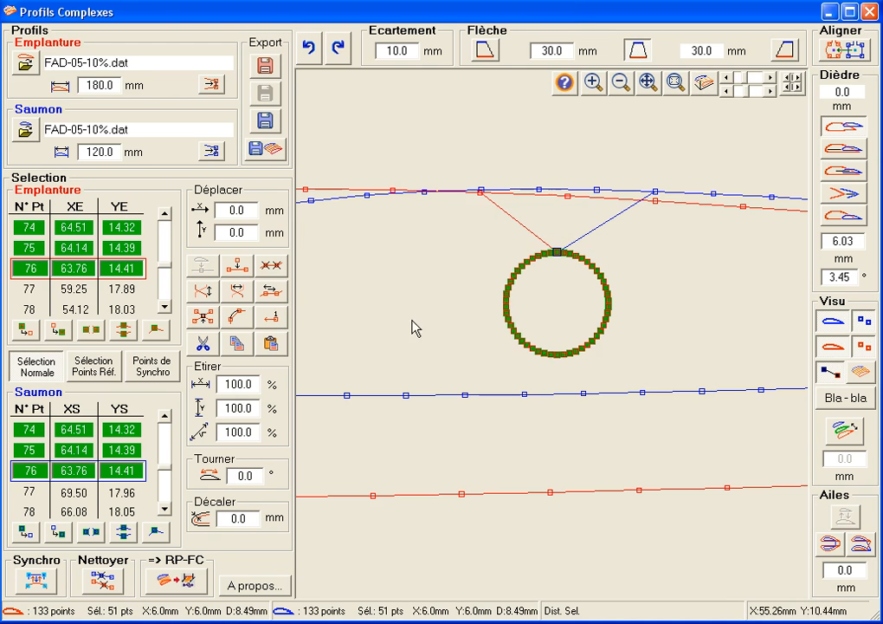
{"action": "left_click", "coordinate": [271, 291]}
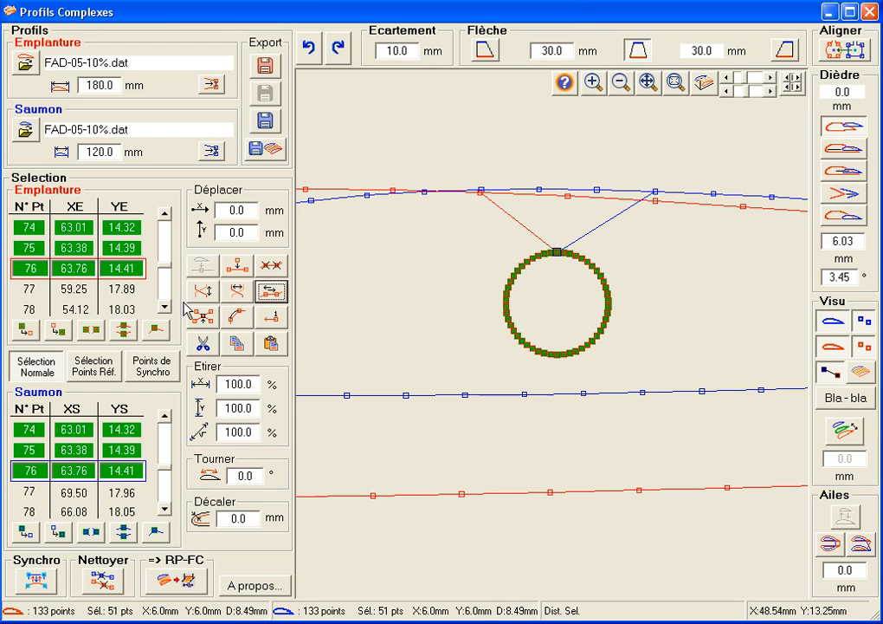
{"action": "left_click", "coordinate": [27, 331]}
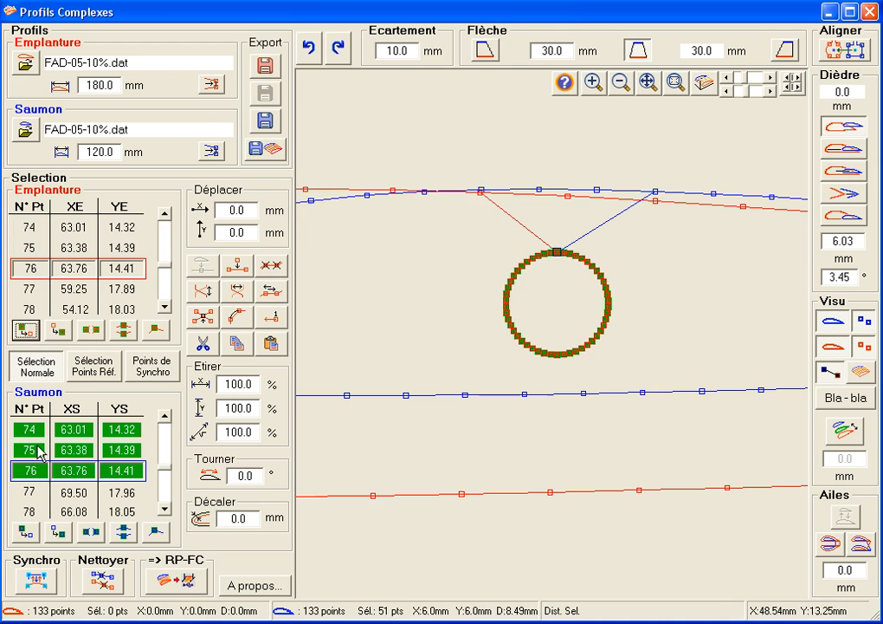
{"action": "left_click", "coordinate": [26, 530]}
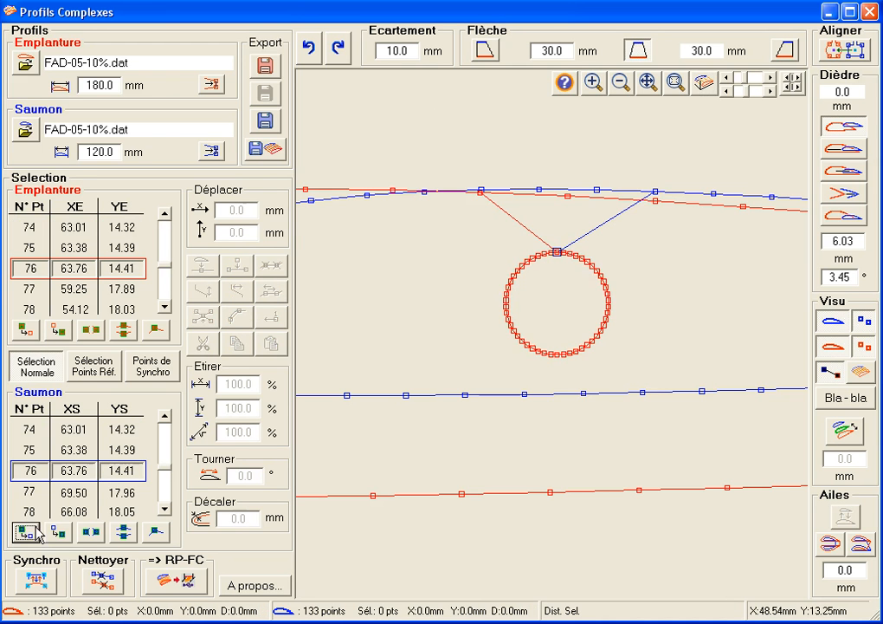
In the perspective view, step through the root profile's points around the spar circle up to point 82 to check the travel direction
{"action": "left_click", "coordinate": [703, 83]}
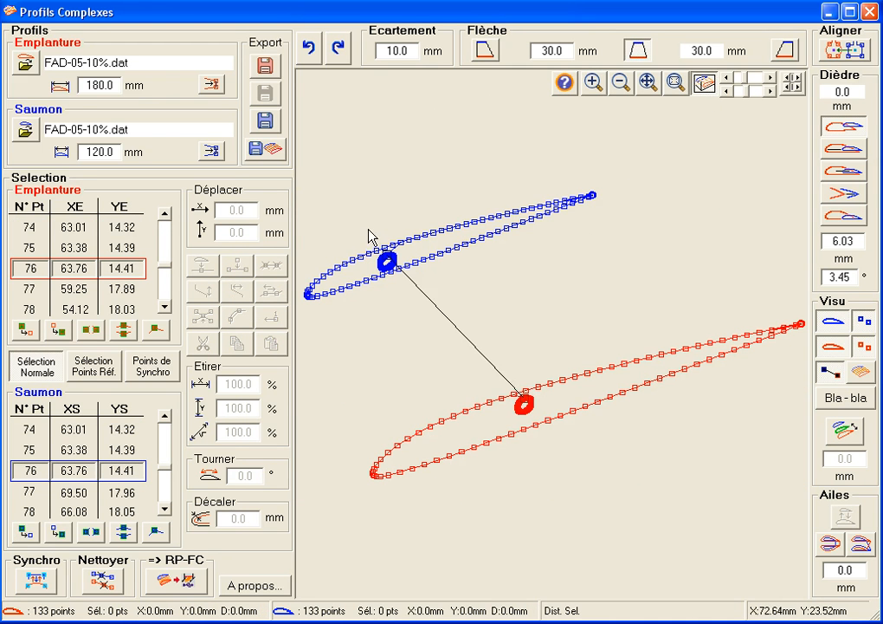
{"action": "left_click_drag", "start_coordinate": [369, 229], "coordinate": [552, 428]}
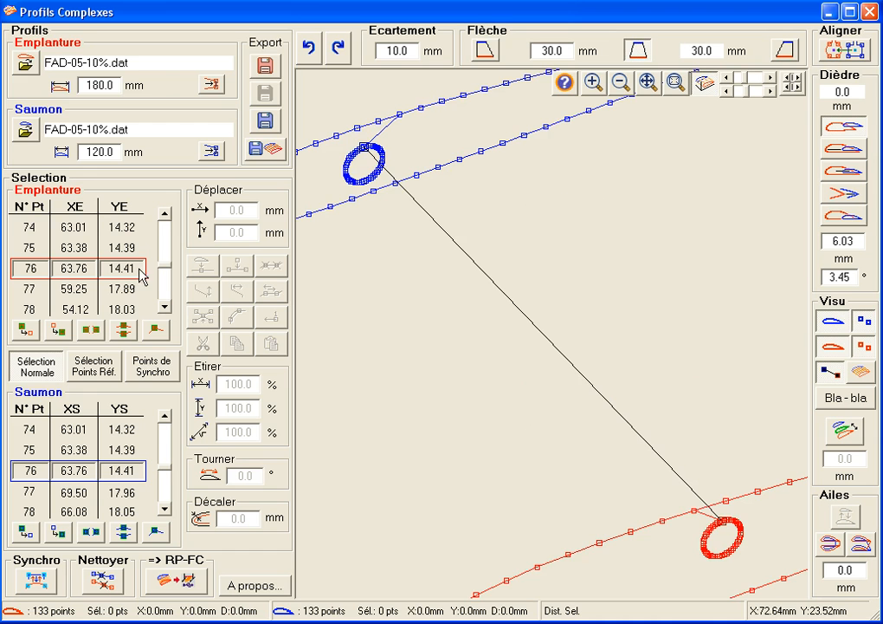
{"action": "left_click_drag", "start_coordinate": [168, 214], "coordinate": [169, 214]}
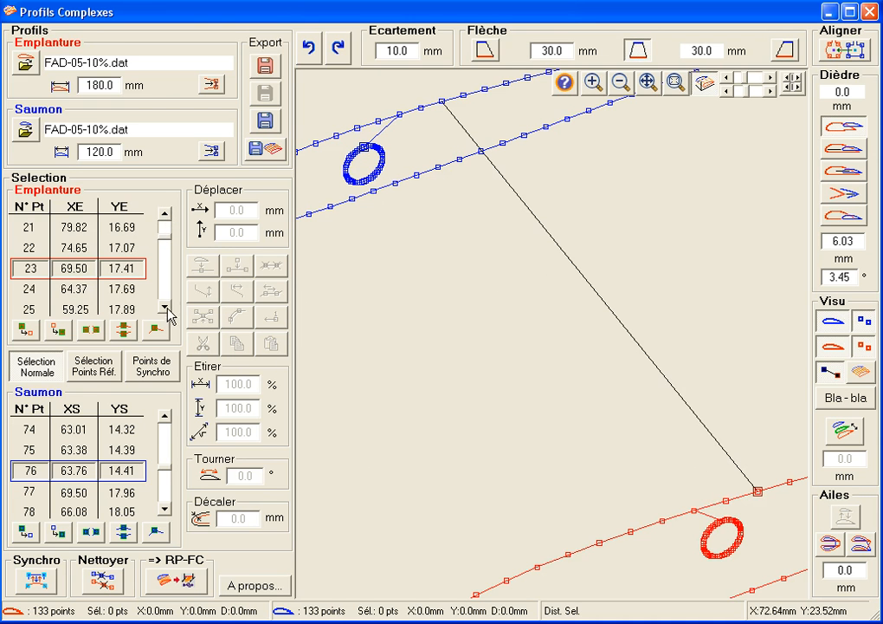
{"action": "left_click", "coordinate": [163, 310]}
{"action": "left_click", "coordinate": [163, 309]}
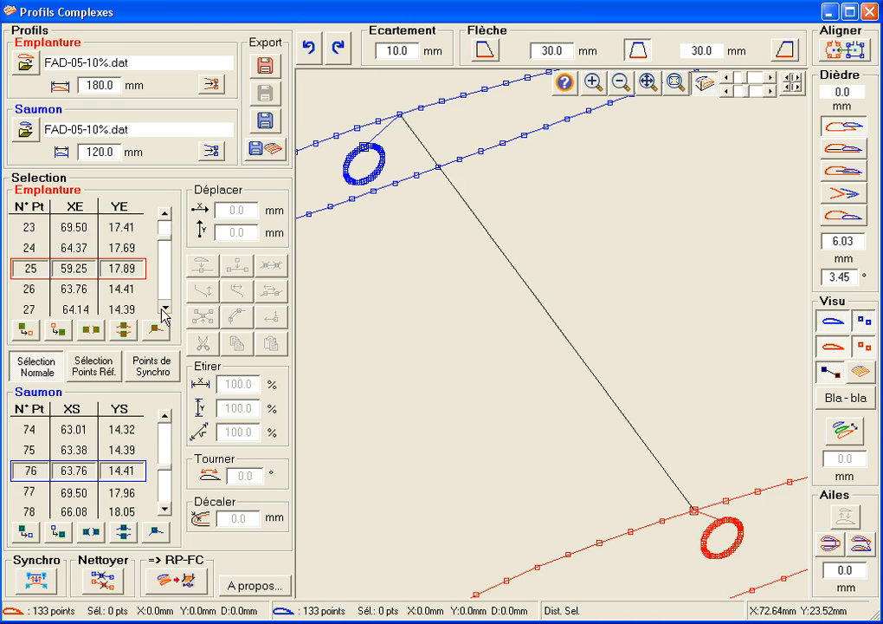
{"action": "left_click", "coordinate": [162, 309]}
{"action": "left_click_drag", "start_coordinate": [162, 309], "coordinate": [163, 310]}
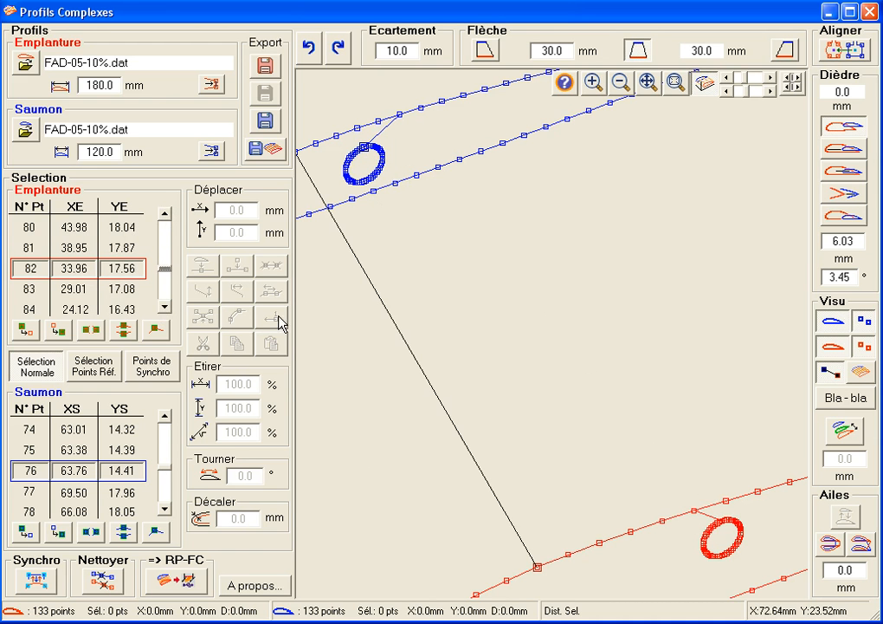
In the flat view, hide the line linking the current points and move the tip's leading-edge points forward, giving a chord of about 141 mm
{"action": "left_click", "coordinate": [705, 82]}
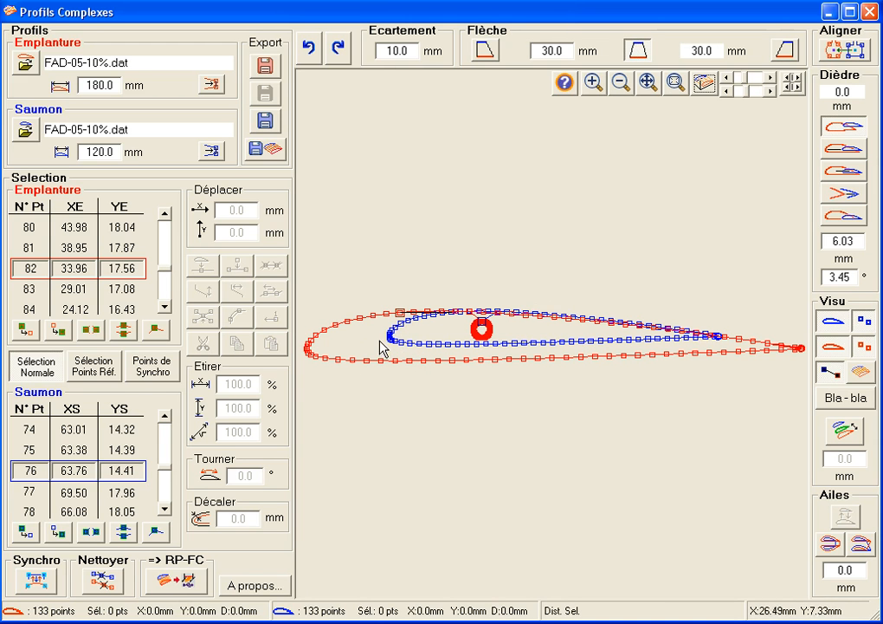
{"action": "left_click_drag", "start_coordinate": [375, 329], "coordinate": [394, 346]}
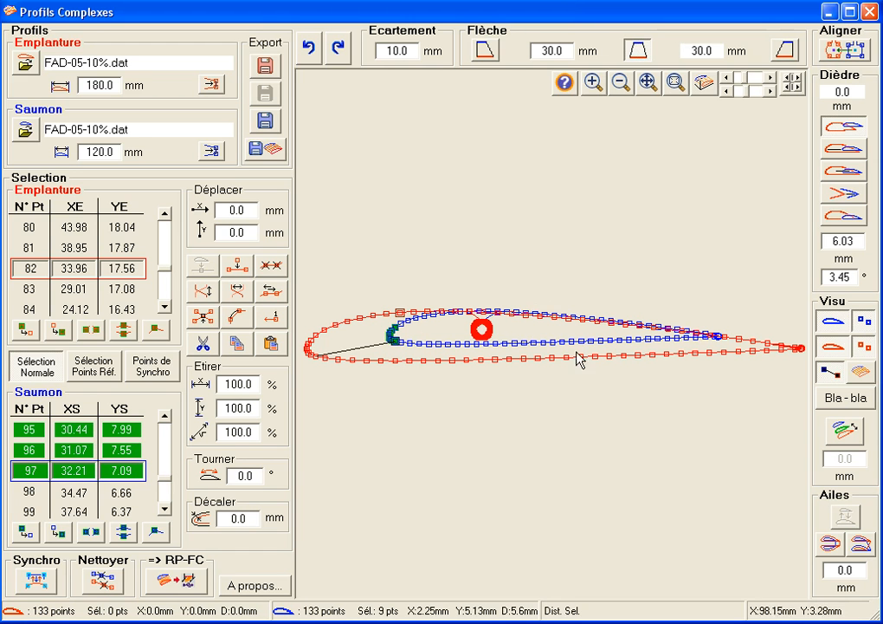
{"action": "left_click", "coordinate": [829, 374]}
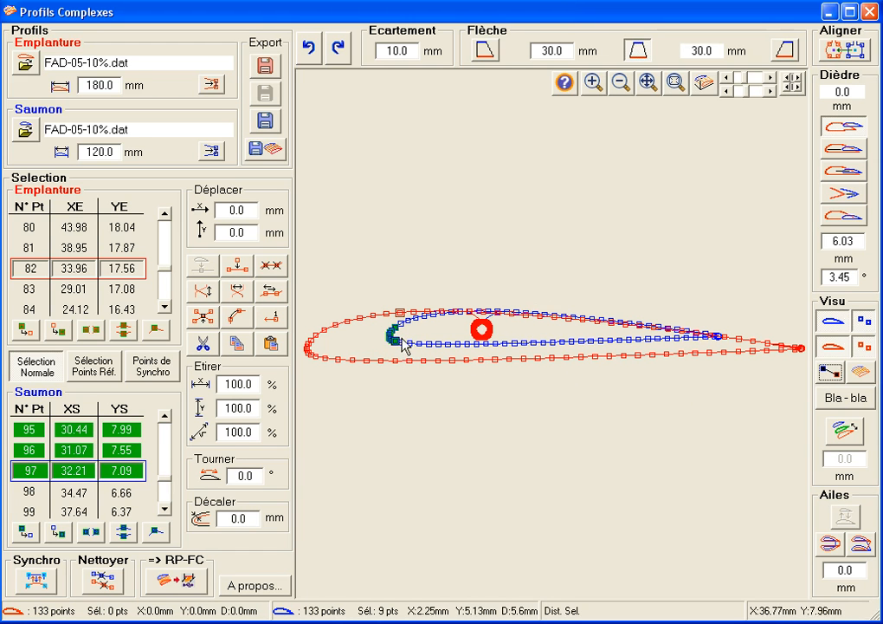
{"action": "left_click_drag", "start_coordinate": [391, 331], "coordinate": [377, 332]}
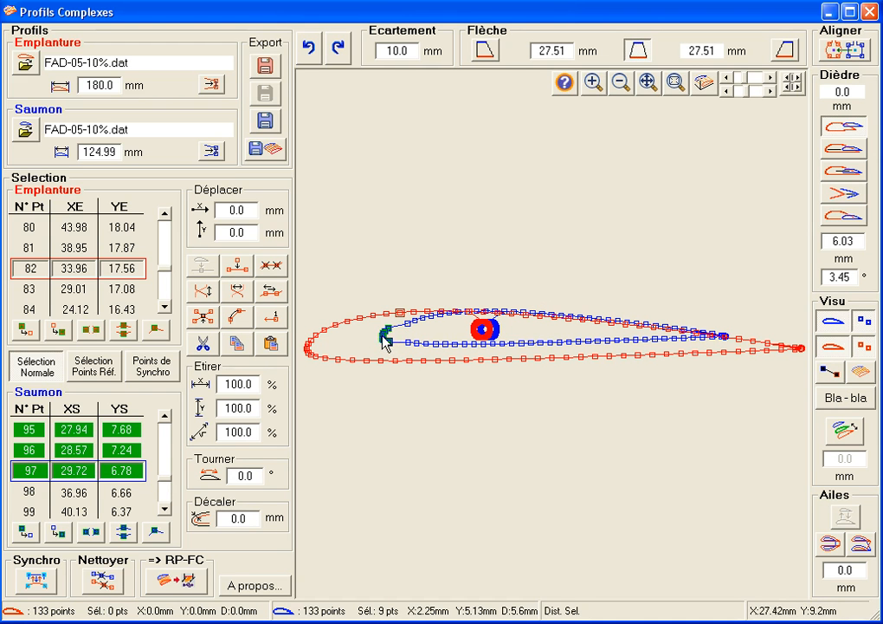
{"action": "left_click_drag", "start_coordinate": [382, 335], "coordinate": [362, 337]}
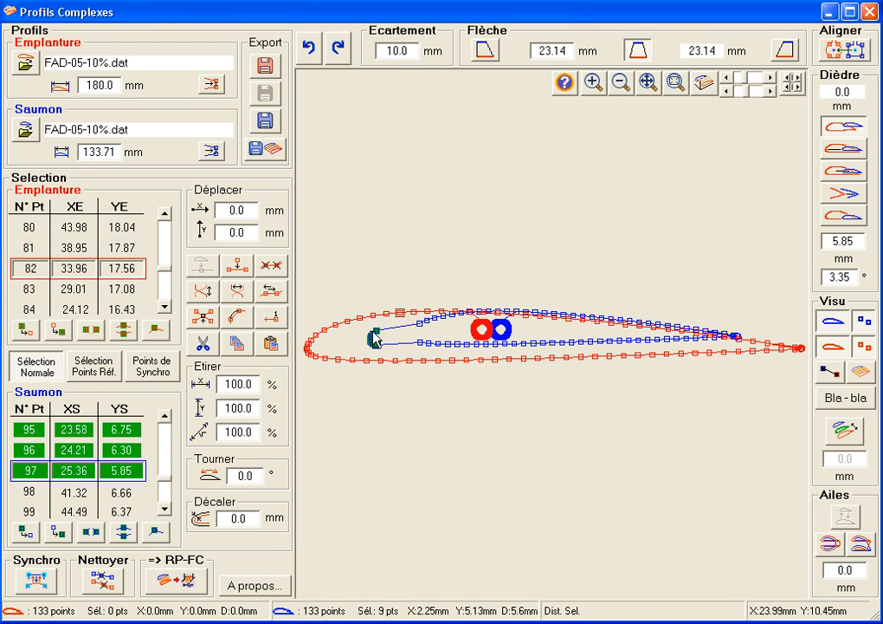
{"action": "left_click_drag", "start_coordinate": [379, 342], "coordinate": [362, 343]}
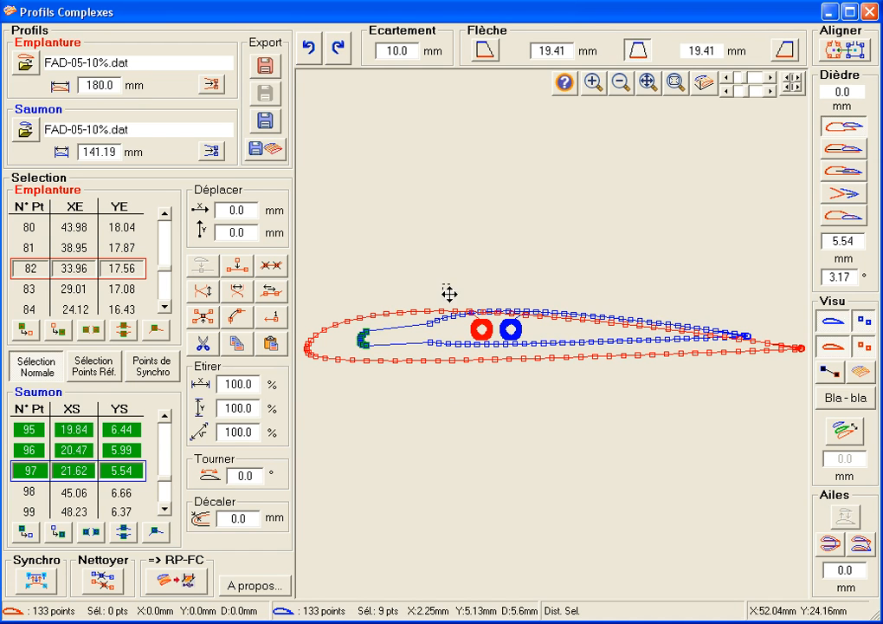
Select all points of the root and tip spar circles as reference points
{"action": "left_click_drag", "start_coordinate": [442, 283], "coordinate": [545, 377]}
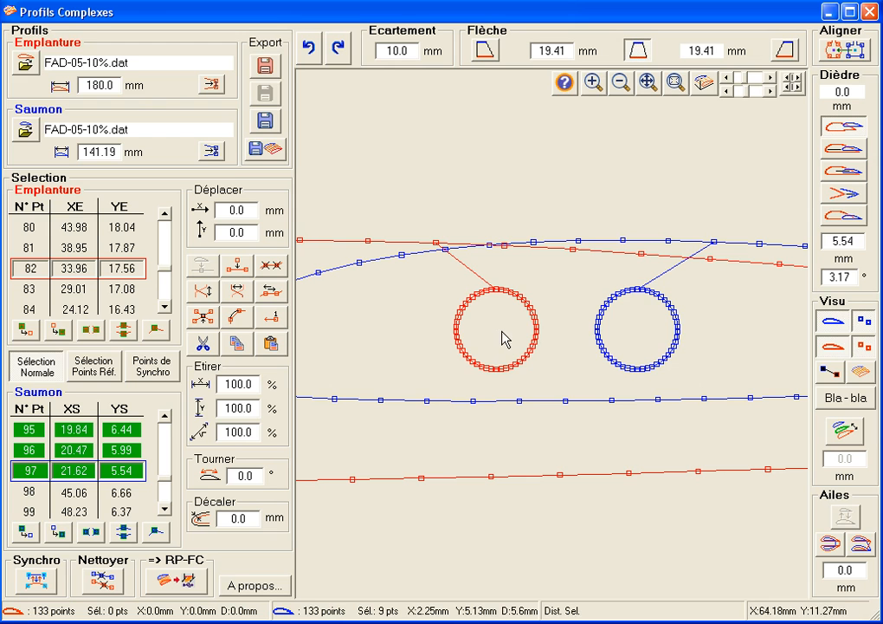
{"action": "left_click", "coordinate": [103, 375]}
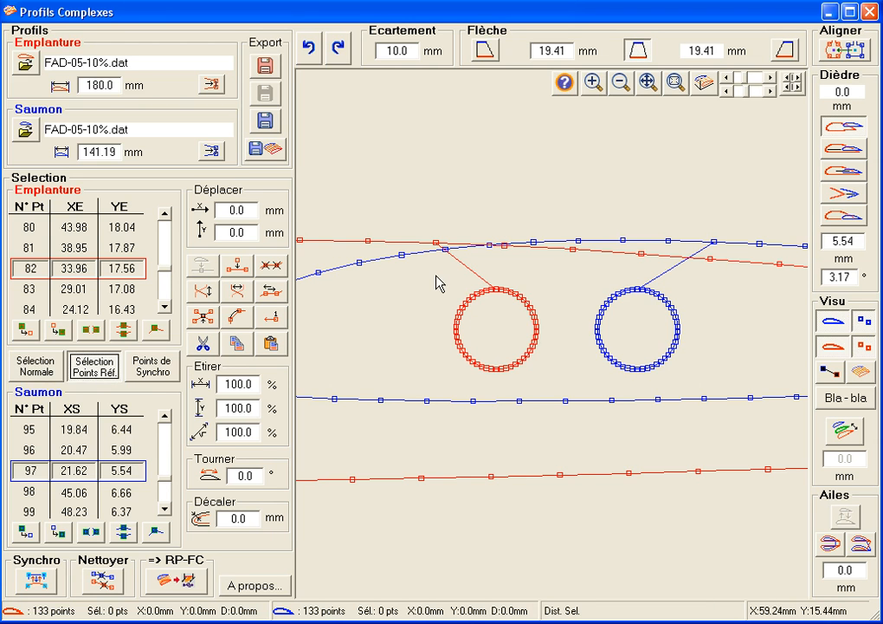
{"action": "left_click_drag", "start_coordinate": [437, 276], "coordinate": [456, 326]}
{"action": "left_click_drag", "start_coordinate": [557, 391], "coordinate": [558, 393]}
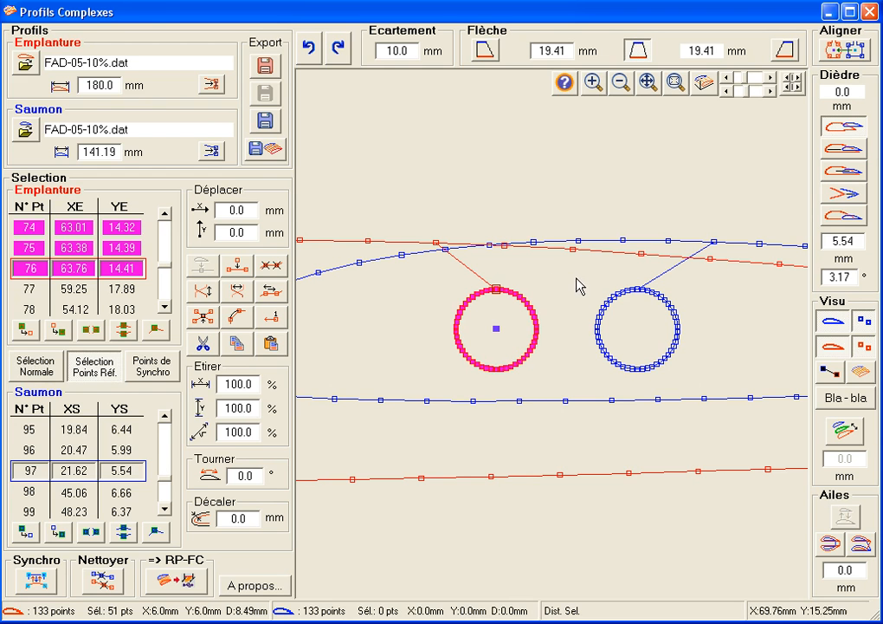
{"action": "left_click_drag", "start_coordinate": [576, 278], "coordinate": [702, 388]}
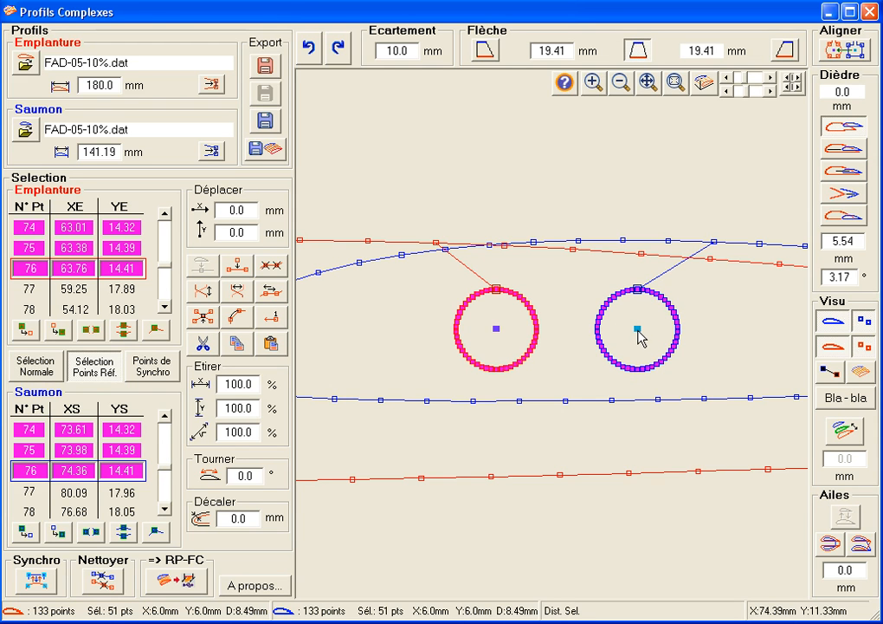
Align the tip profile with the root profile by superimposing their spar circle reference points
{"action": "left_click", "coordinate": [853, 54]}
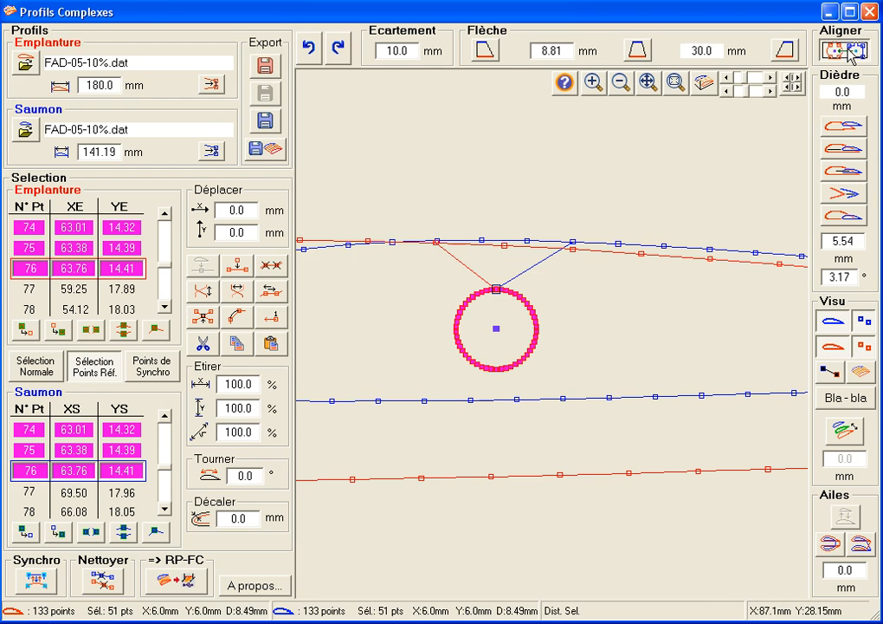
{"action": "left_click", "coordinate": [677, 82]}
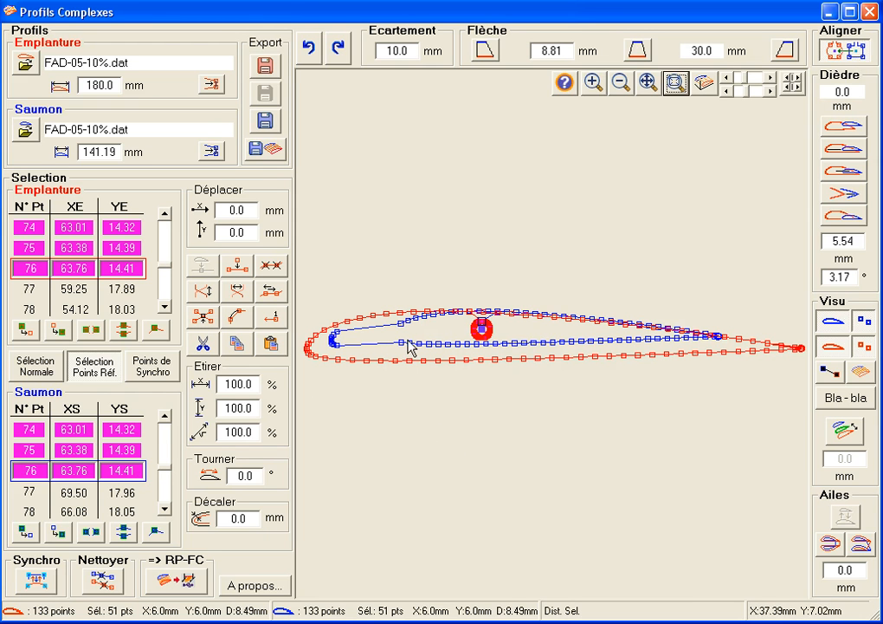
In normal selection mode, move the tip's leading-edge points forward and down below the root profile, giving a chord of about 154 mm
{"action": "left_click", "coordinate": [36, 365]}
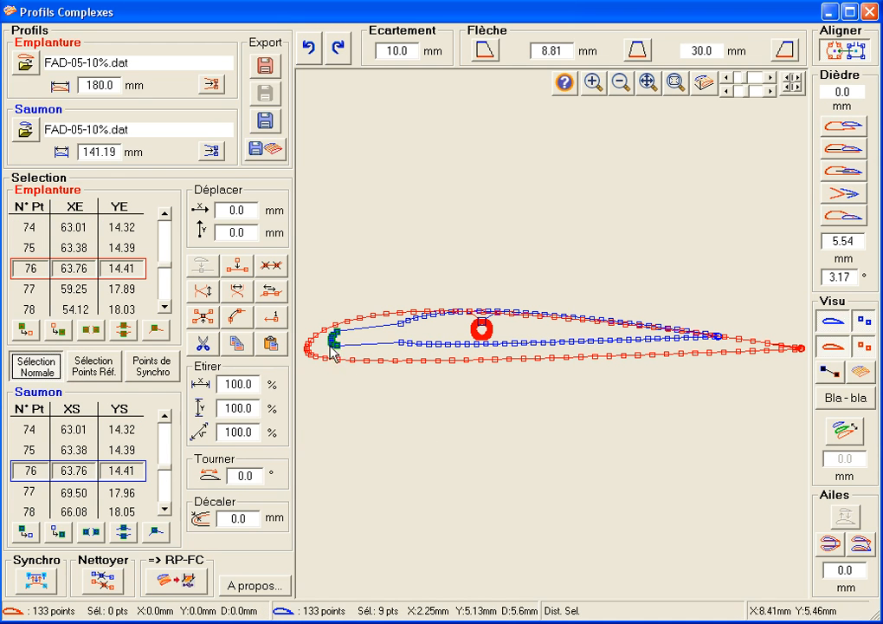
{"action": "left_click_drag", "start_coordinate": [333, 342], "coordinate": [329, 362]}
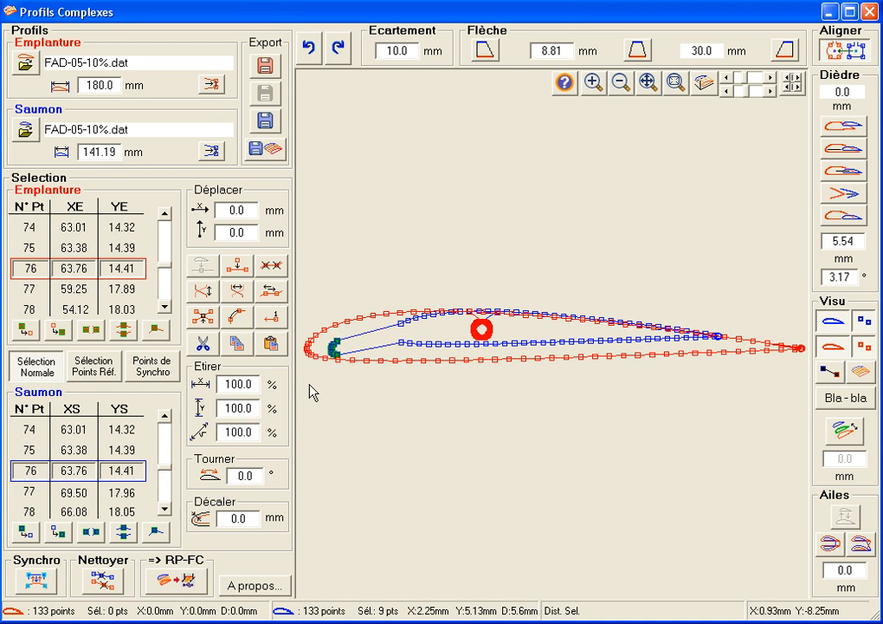
{"action": "right_click", "coordinate": [310, 383]}
{"action": "right_click", "coordinate": [356, 399]}
{"action": "right_click", "coordinate": [324, 406]}
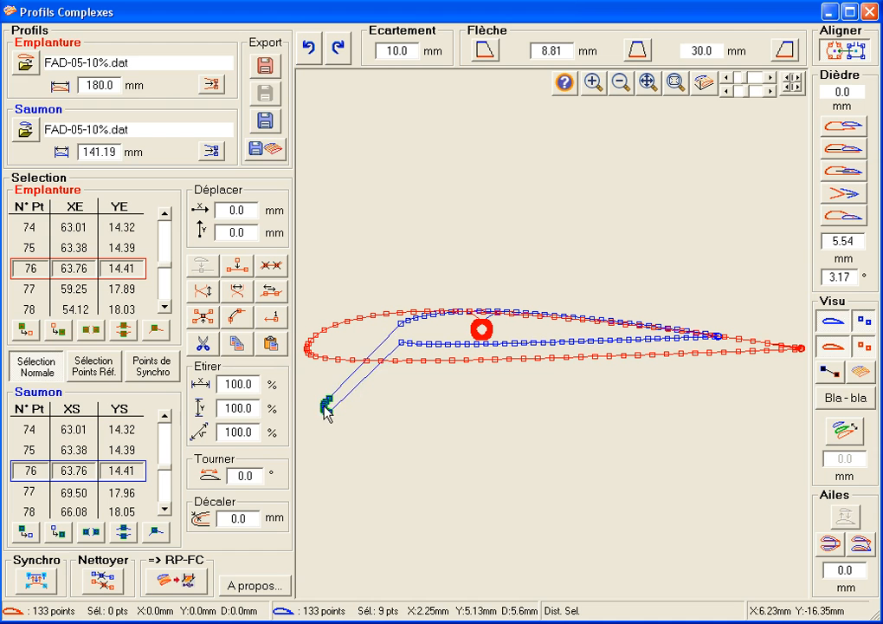
{"action": "right_click", "coordinate": [299, 390]}
{"action": "left_click_drag", "start_coordinate": [297, 390], "coordinate": [298, 392]}
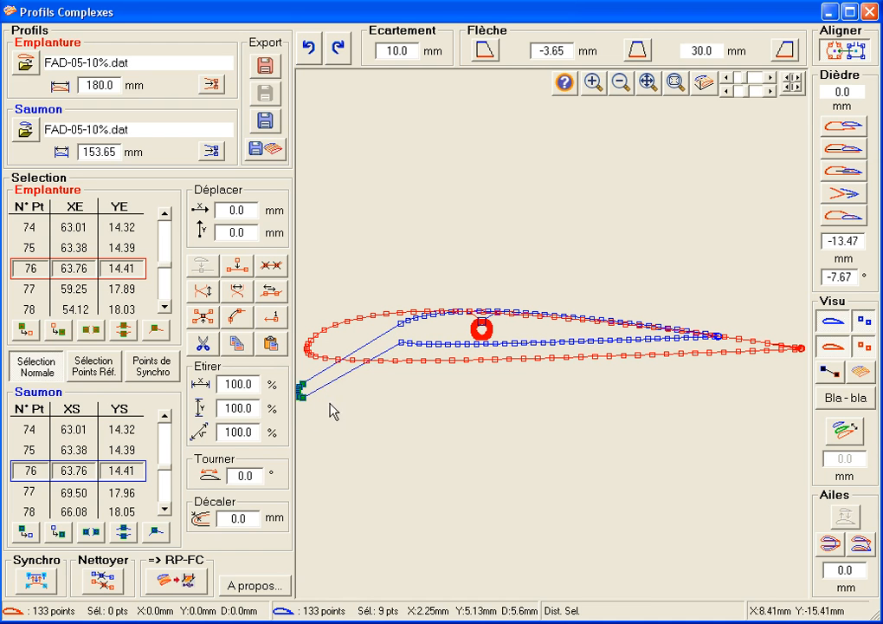
With the reference points active, centre the tip profile on the root chord with equal sweep, and realign both profiles on their spar circles
{"action": "left_click", "coordinate": [94, 366]}
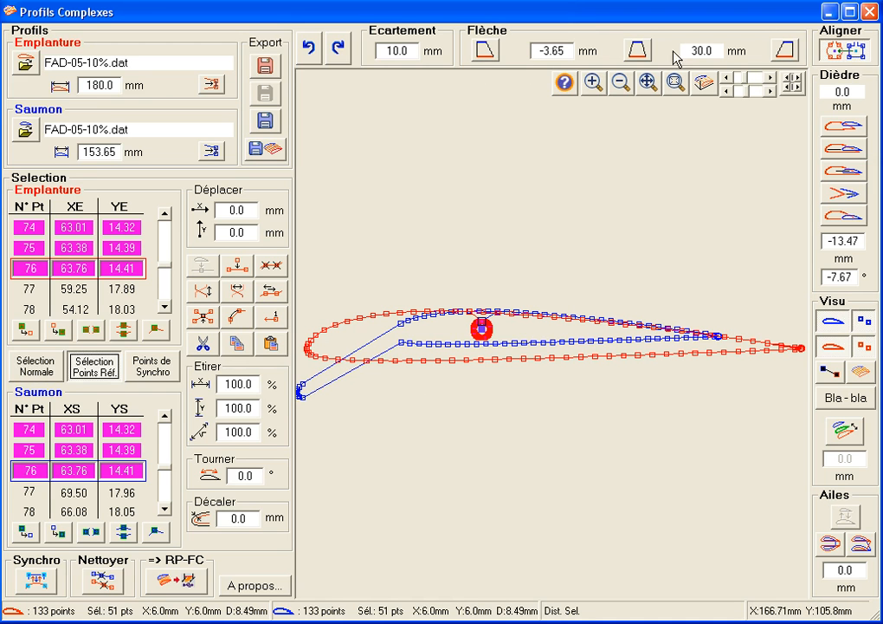
{"action": "left_click", "coordinate": [638, 50]}
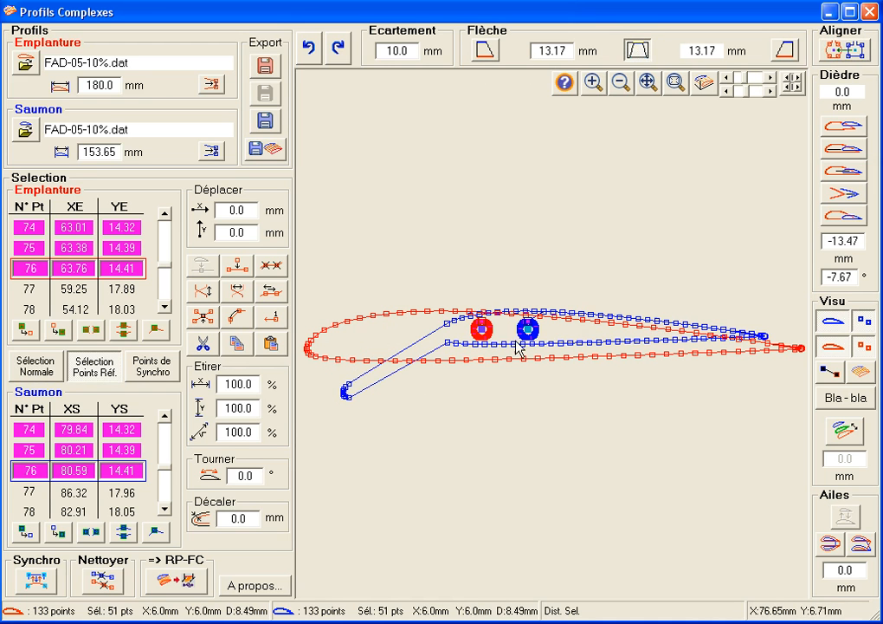
{"action": "left_click", "coordinate": [842, 50]}
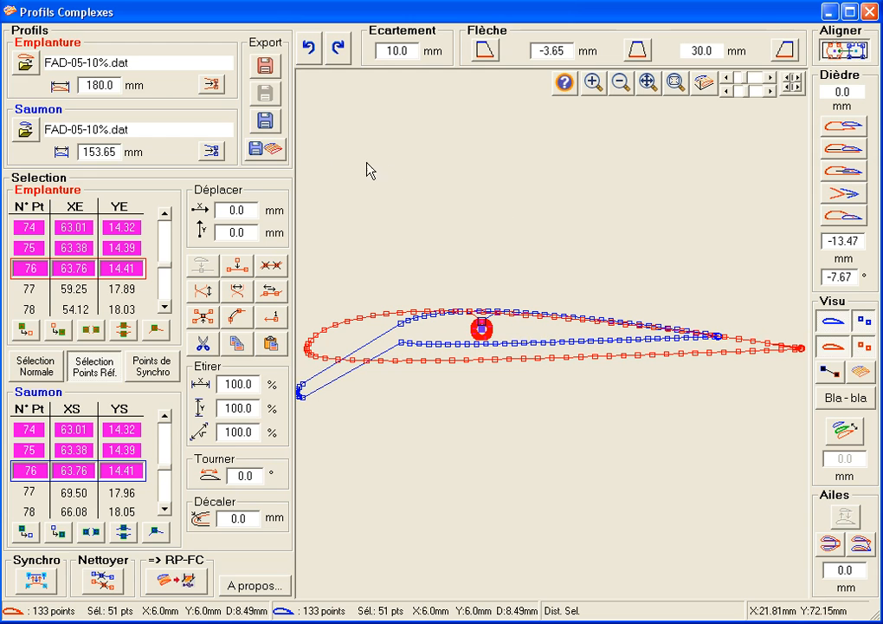
Save the project on the Desktop as Aide_vidéo1.cpx, reusing the existing file's name
{"action": "left_click", "coordinate": [265, 150]}
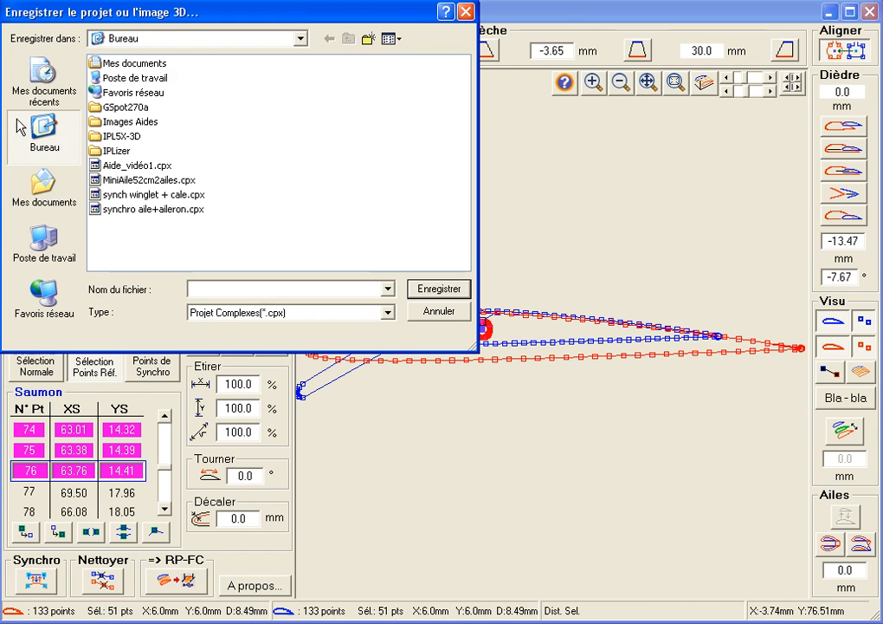
{"action": "left_click", "coordinate": [121, 165]}
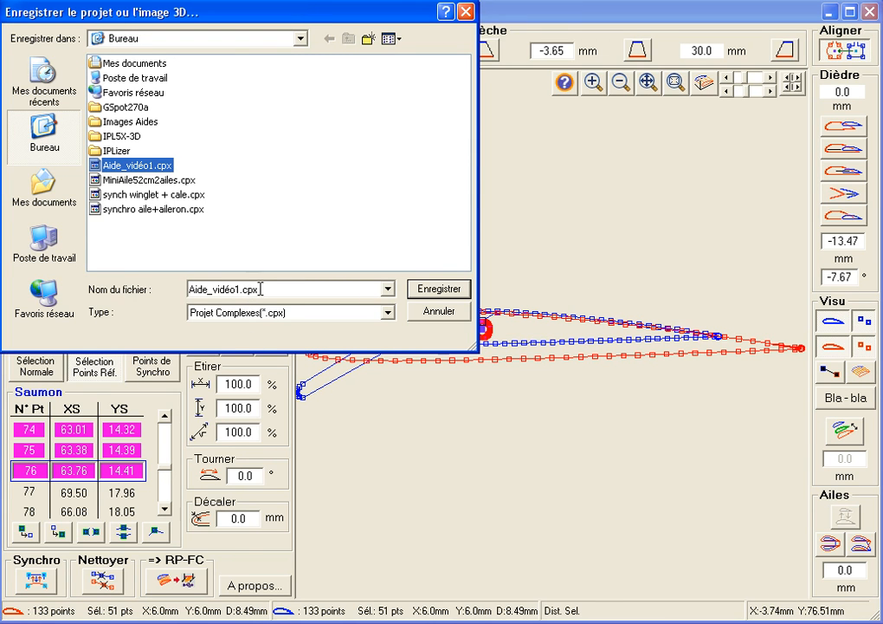
{"action": "left_click", "coordinate": [442, 289]}
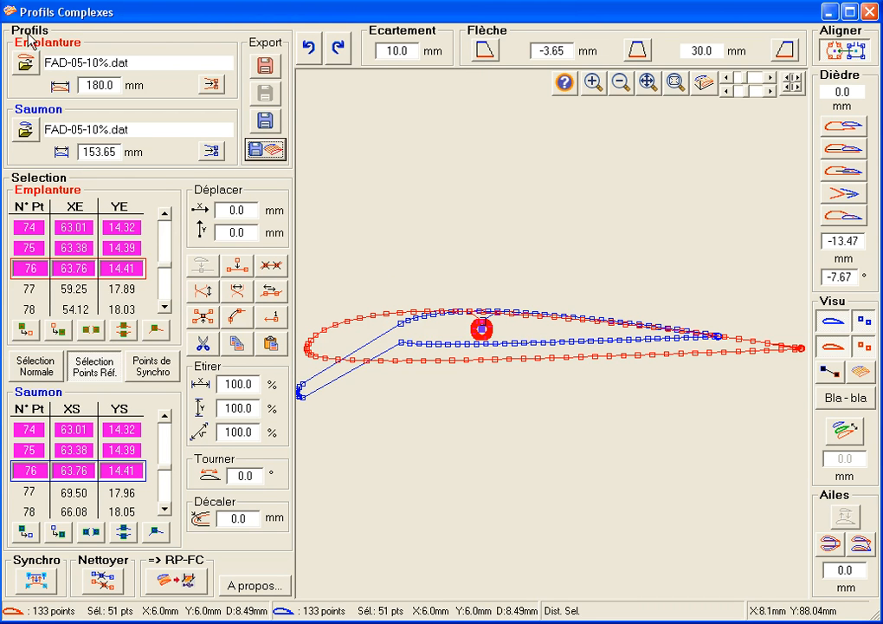
Close and restart the program, and open the saved project Aide_vidéo1.cpx from the Desktop
{"action": "left_click", "coordinate": [869, 12]}
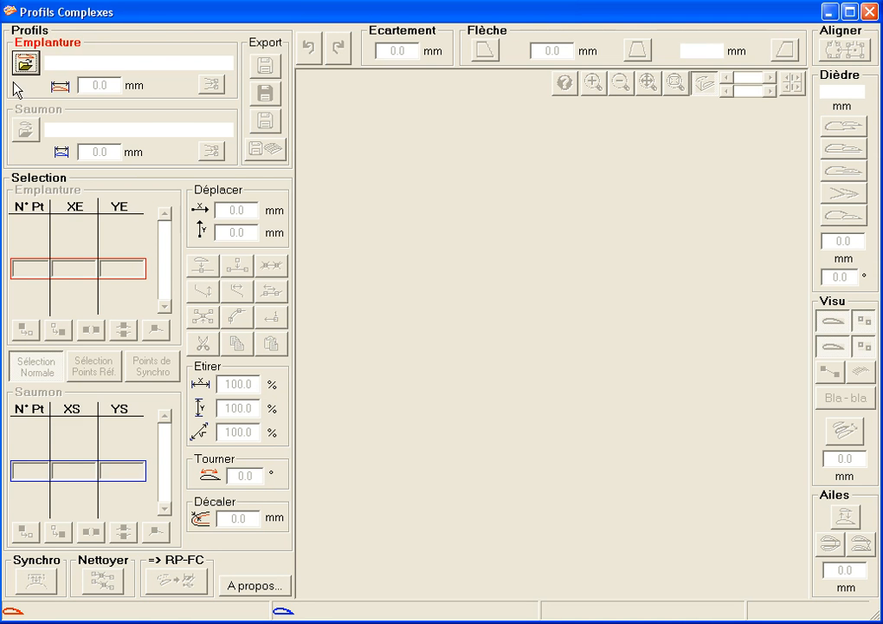
{"action": "left_click", "coordinate": [25, 62]}
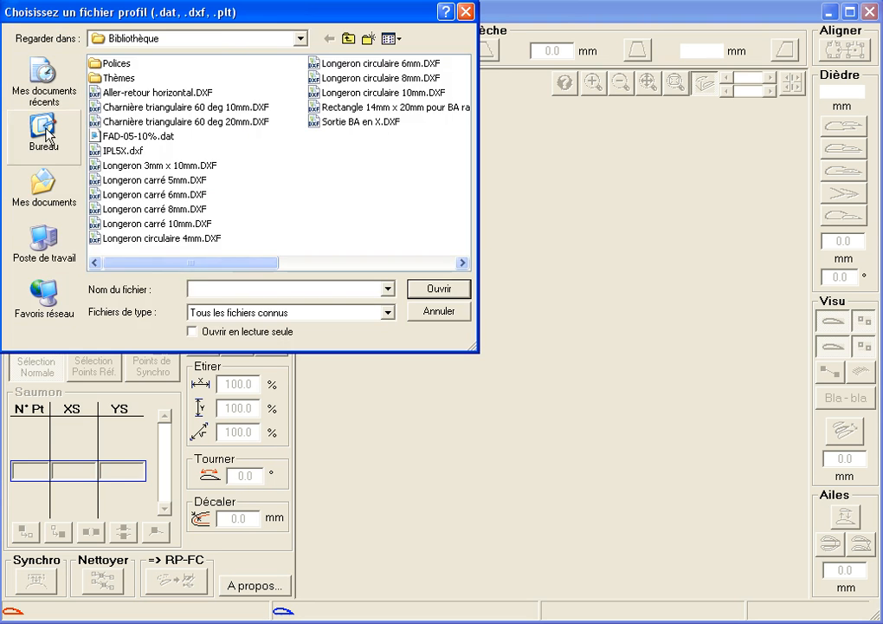
{"action": "left_click", "coordinate": [47, 132]}
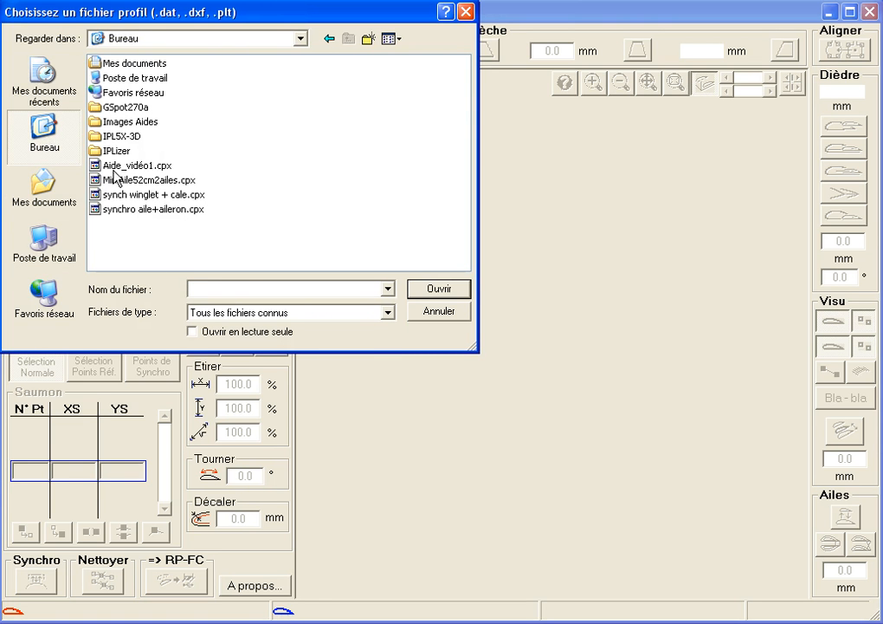
{"action": "left_click", "coordinate": [121, 166]}
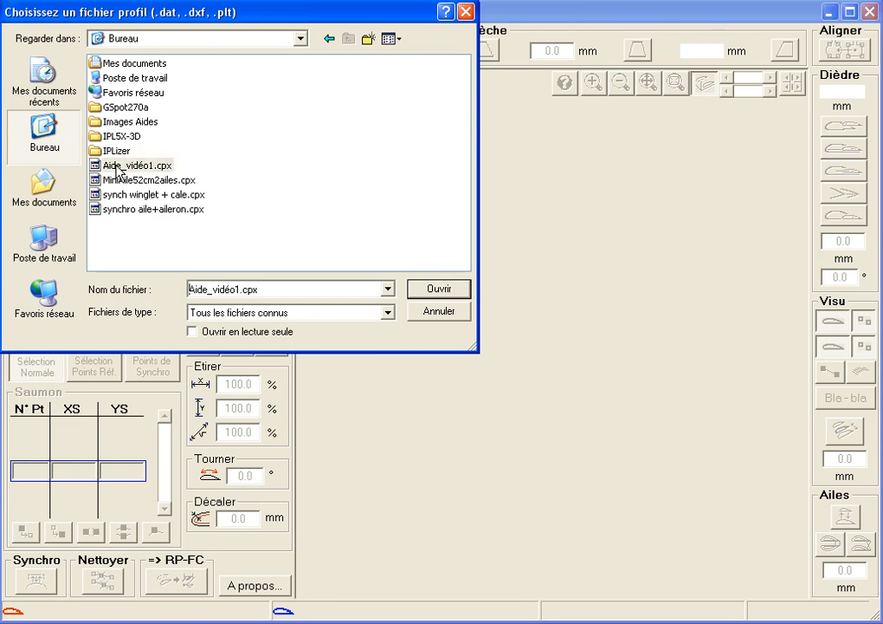
{"action": "left_click", "coordinate": [438, 289]}
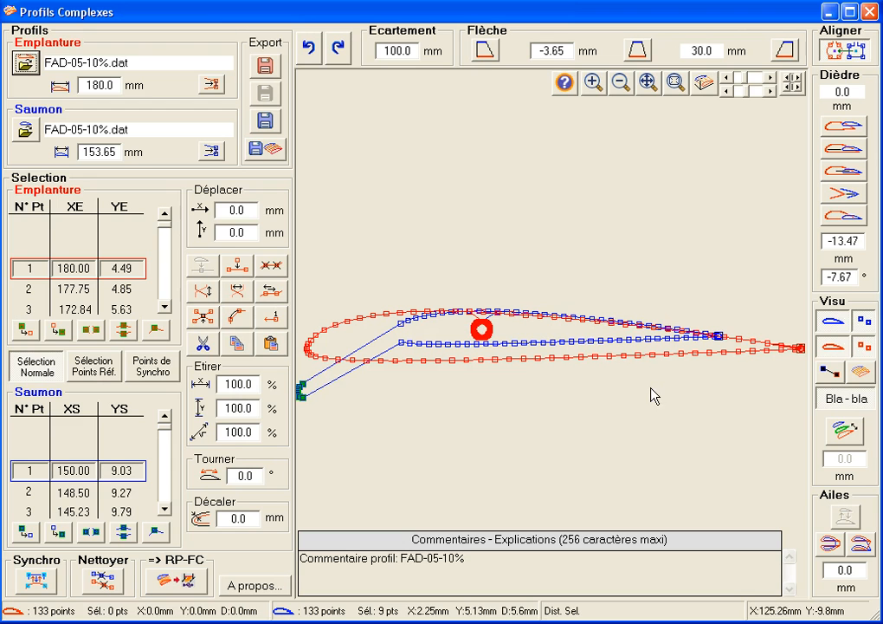